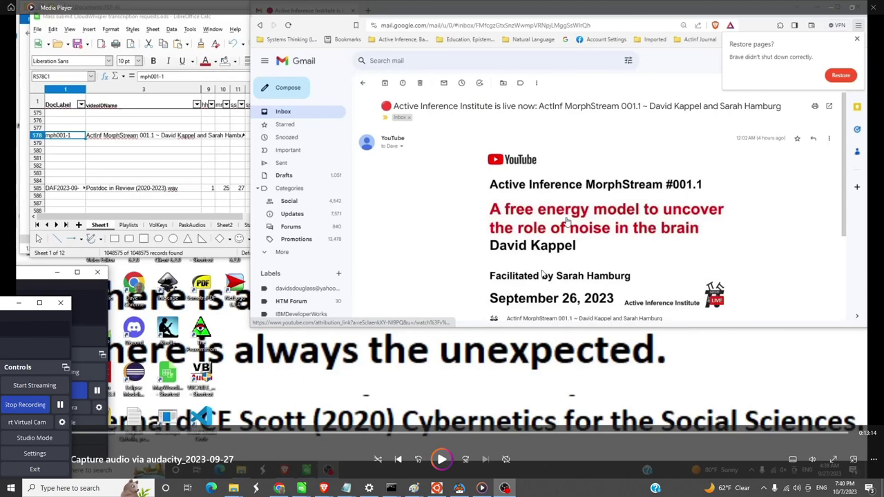
Open the ActInf MorphStream 001.1 video on YouTube from the Gmail livestream notice
left_click(442, 460)
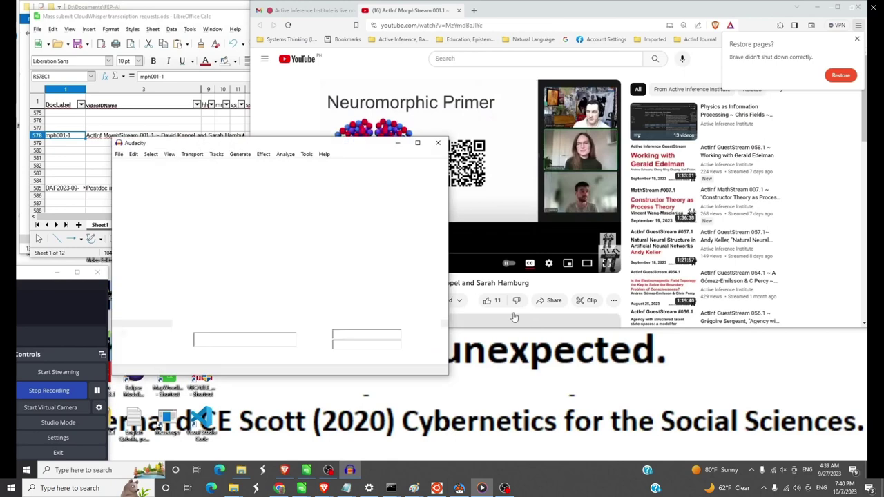
left_click_drag(336, 146, 690, 235)
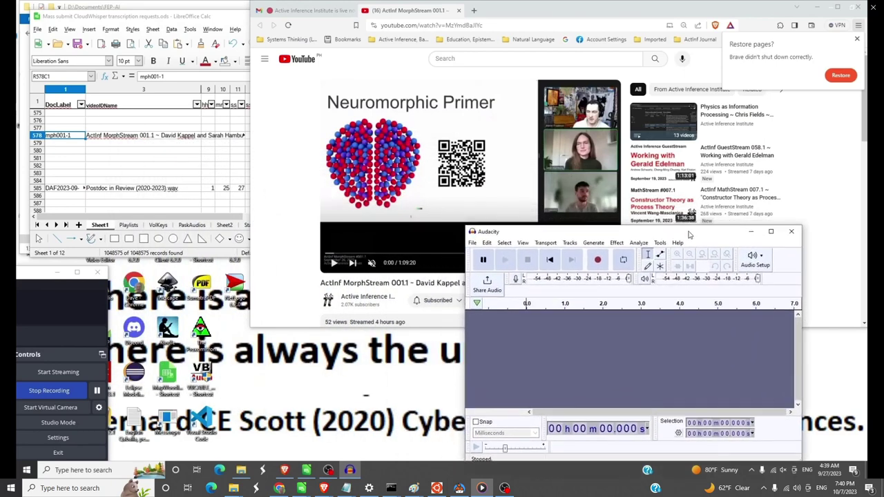
left_click(488, 244)
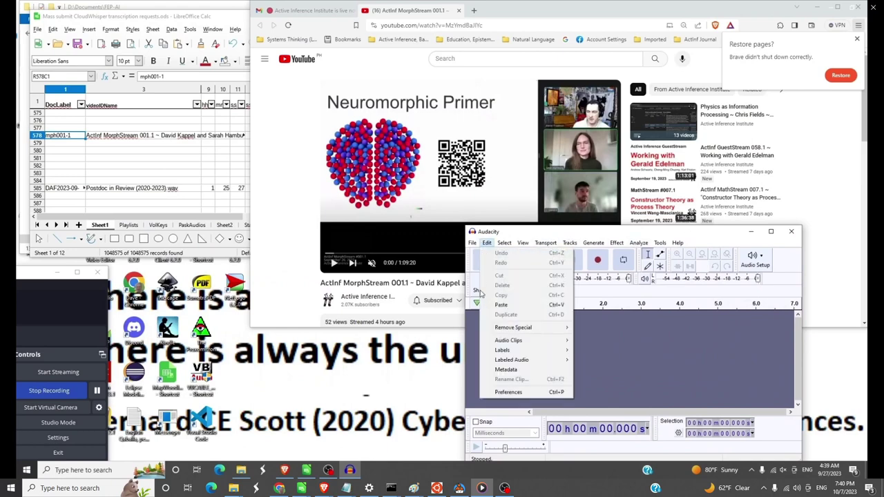
left_click(507, 393)
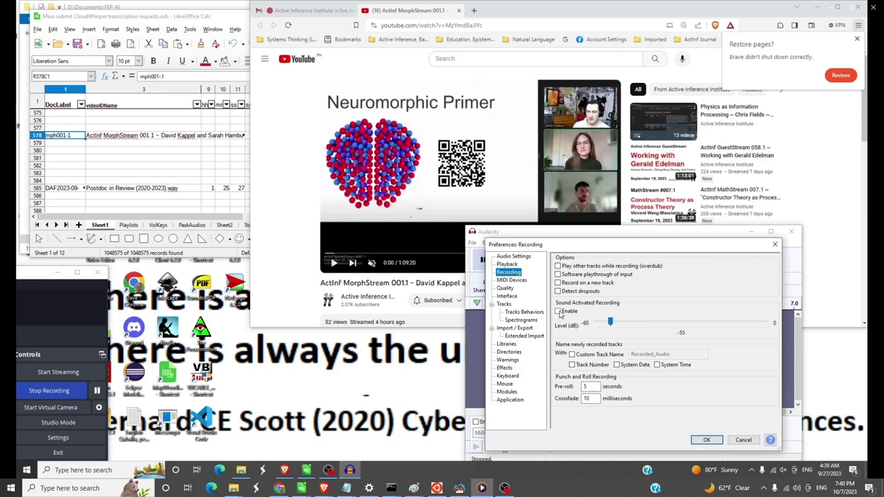
left_click(559, 315)
left_click(743, 440)
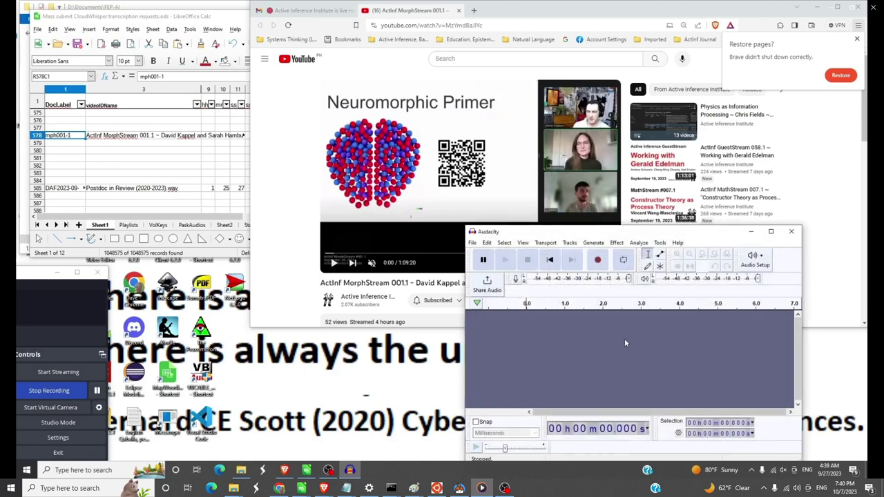
left_click(486, 246)
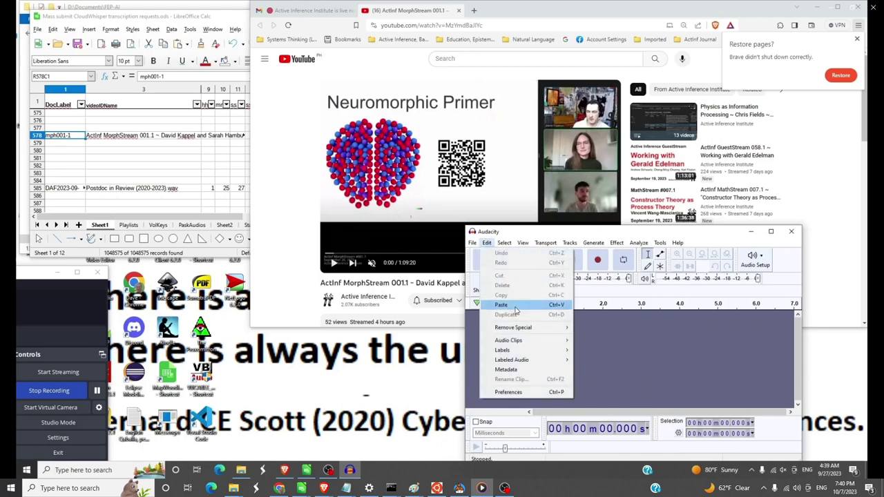
left_click(518, 394)
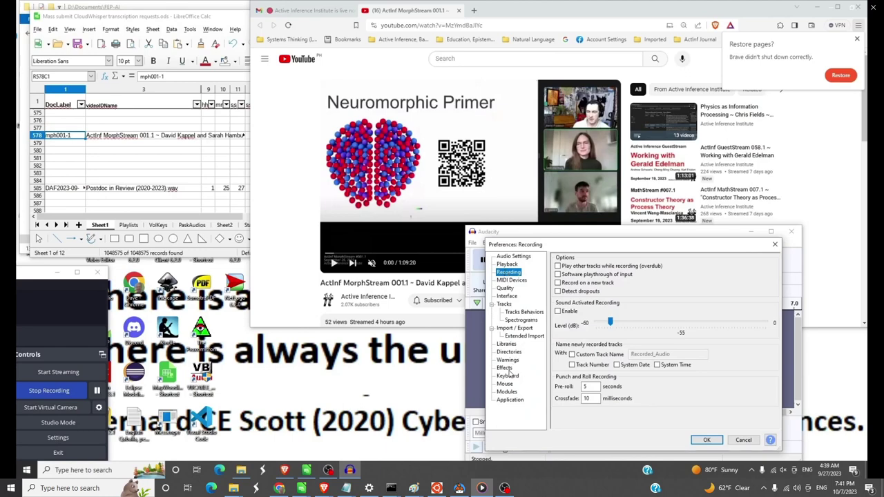
left_click(743, 440)
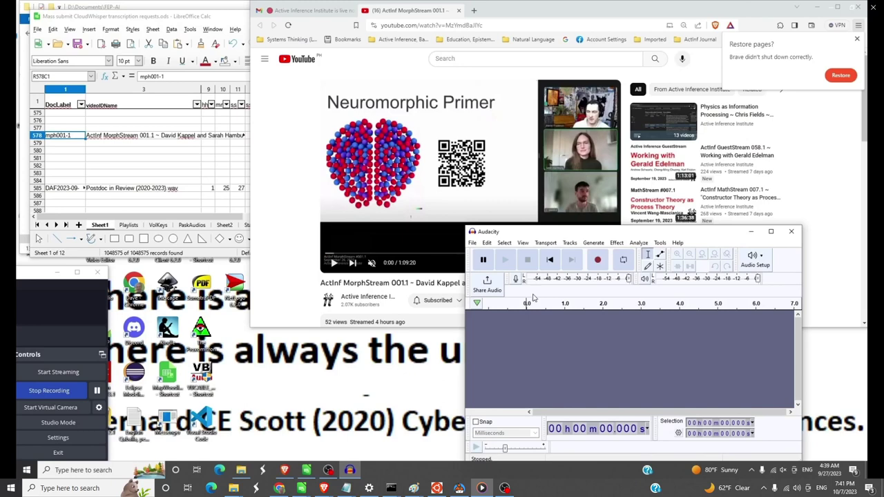
Unmute the YouTube video and the system speakers, keeping Audacity in front of the browser
left_click_drag(606, 234, 369, 284)
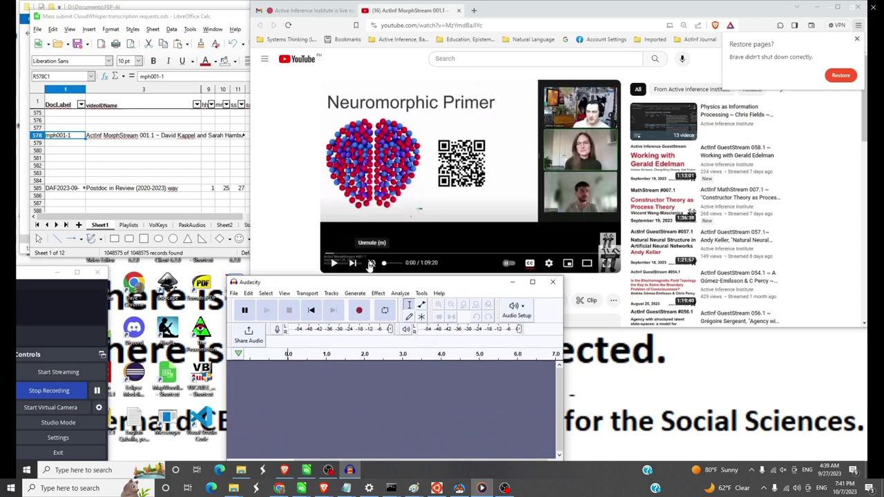
left_click(372, 264)
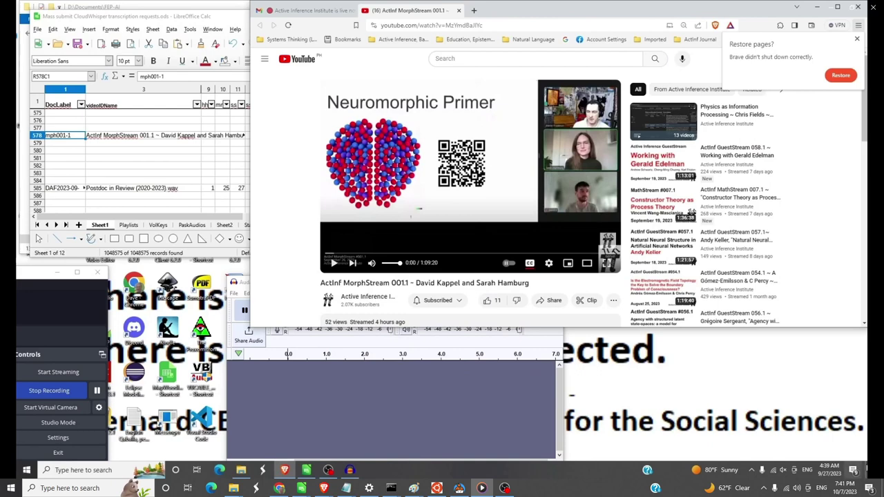
left_click(784, 471)
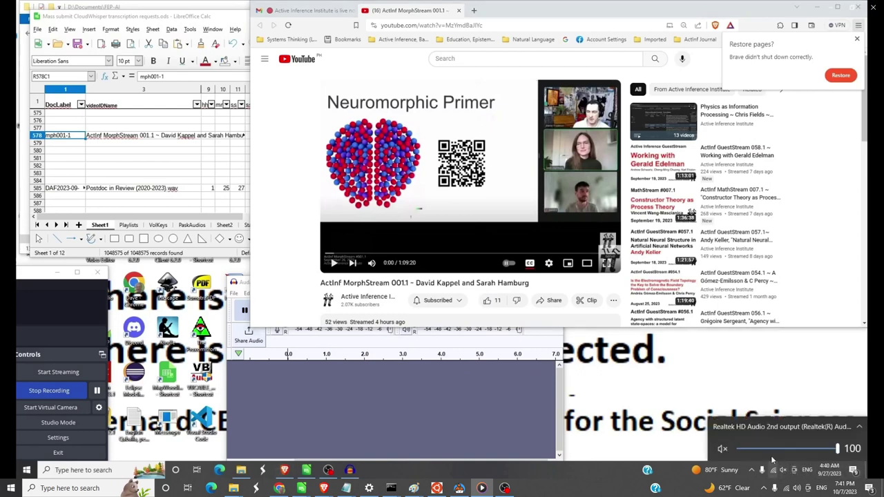
left_click(722, 449)
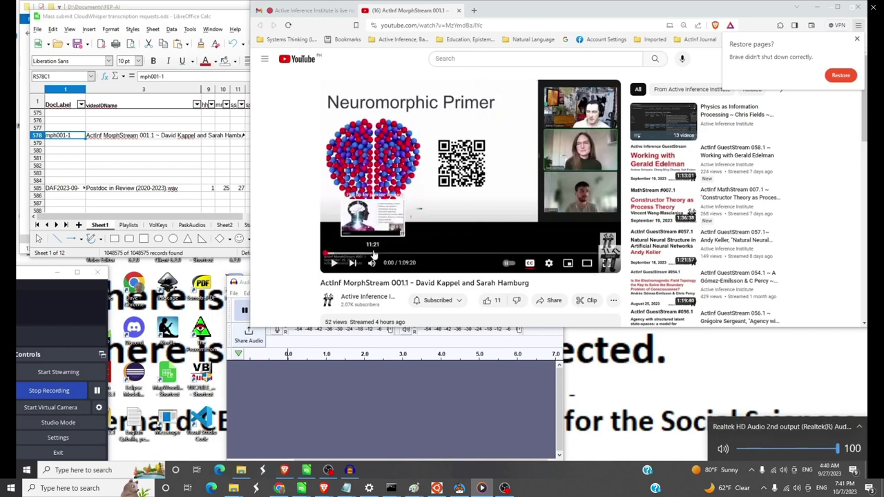
left_click(331, 393)
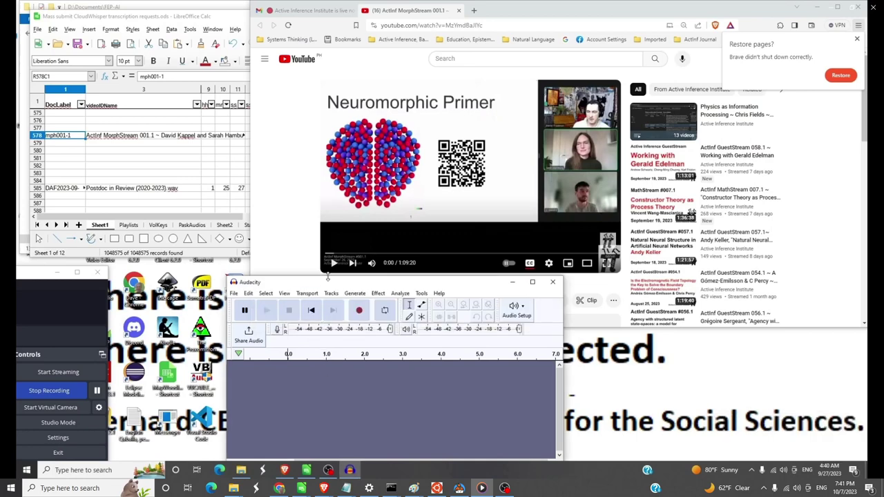
left_click_drag(333, 285, 334, 320)
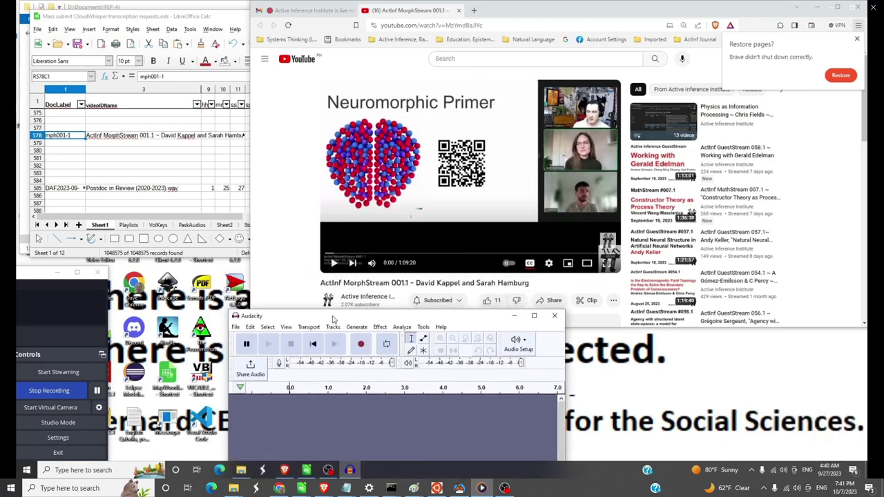
Record the livestream's audio from 0:00 into a new Audacity track while it plays
left_click(362, 345)
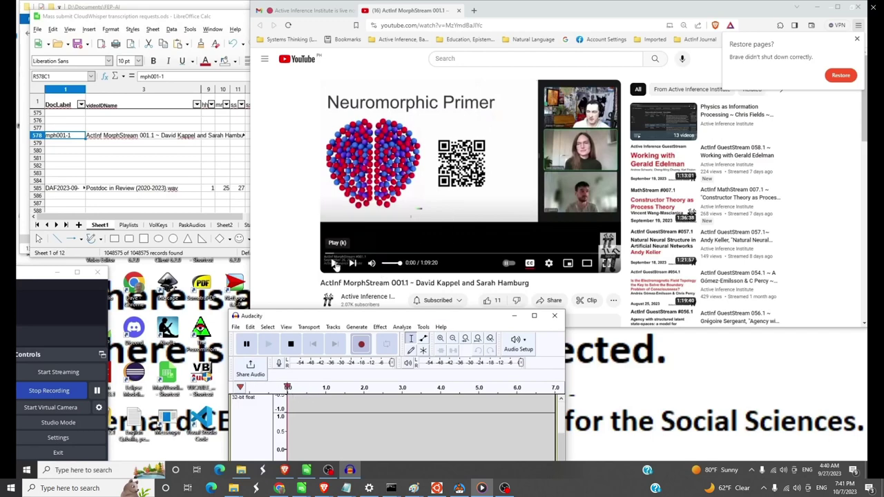
left_click(335, 266)
left_click(335, 265)
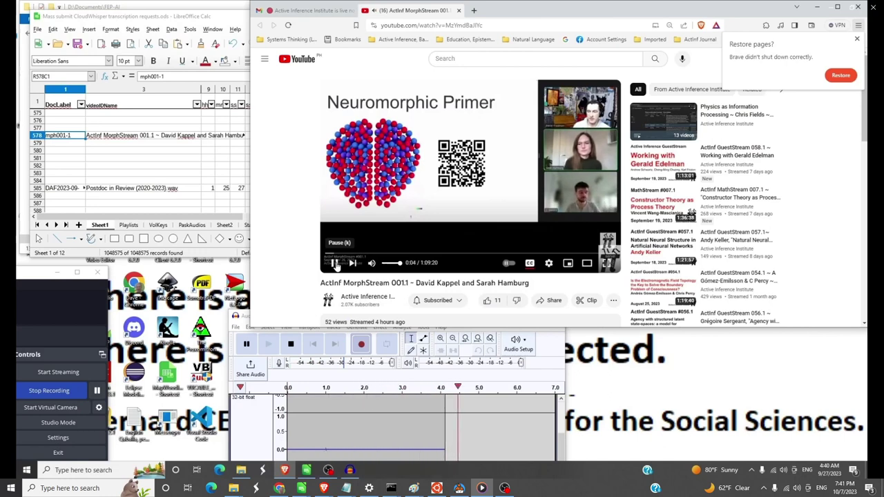
left_click(556, 352)
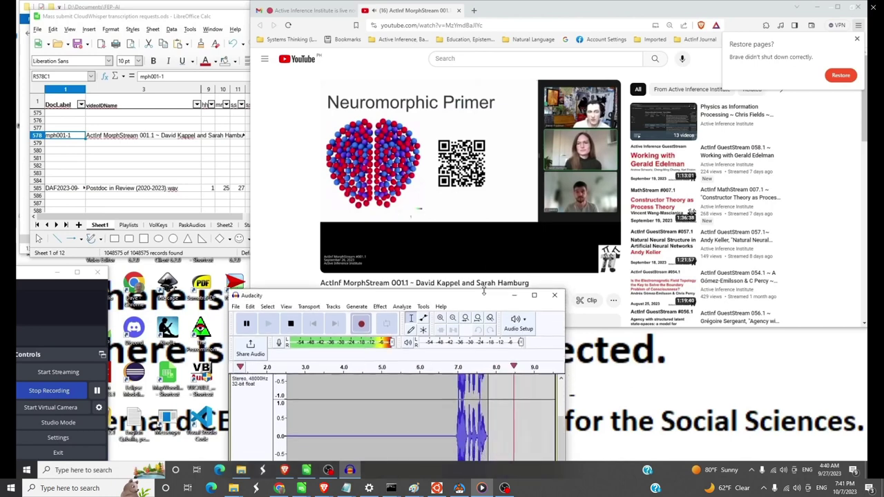
left_click_drag(483, 312, 725, 175)
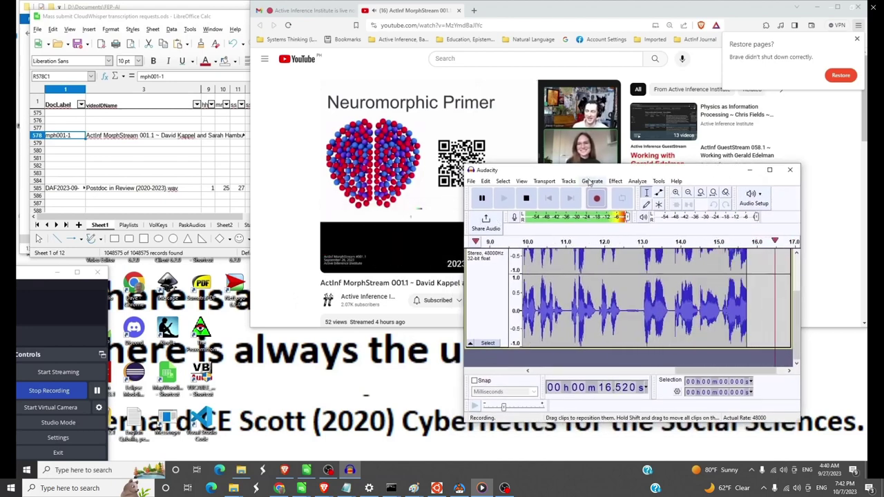
left_click_drag(662, 171, 285, 171)
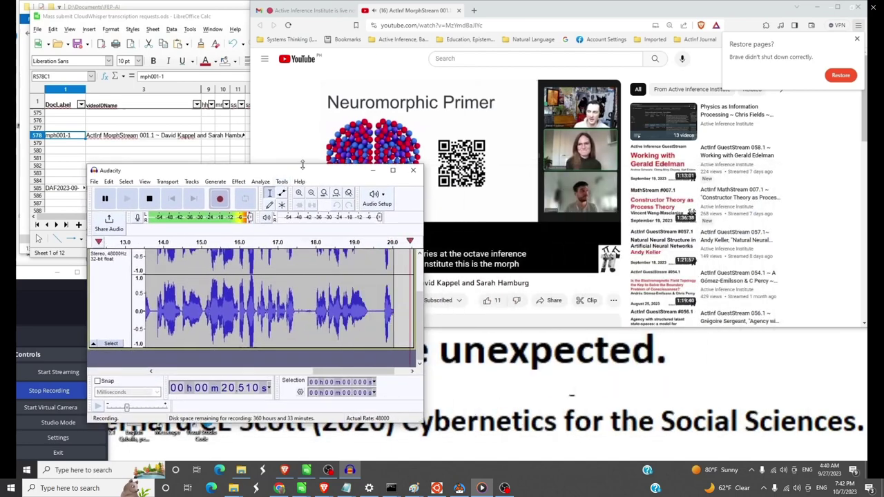
left_click_drag(301, 165, 252, 169)
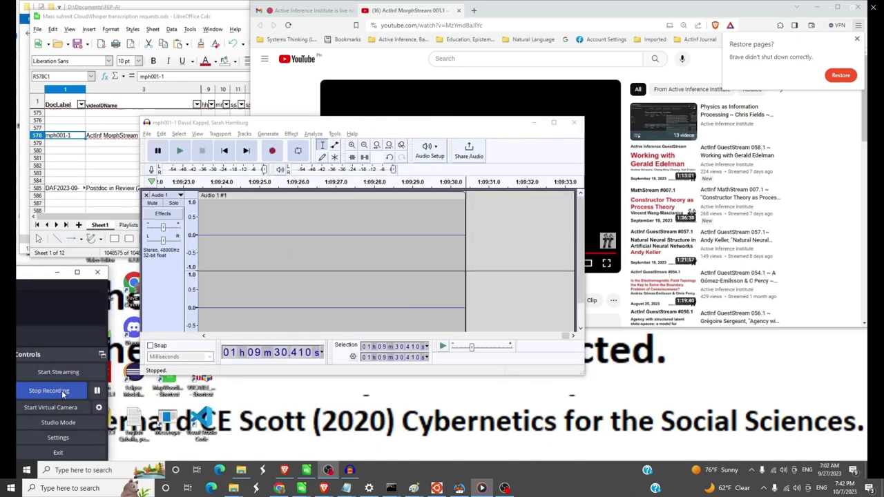
Delete the short stray stretch after the final sound burst near 1:08:54
left_click(458, 125)
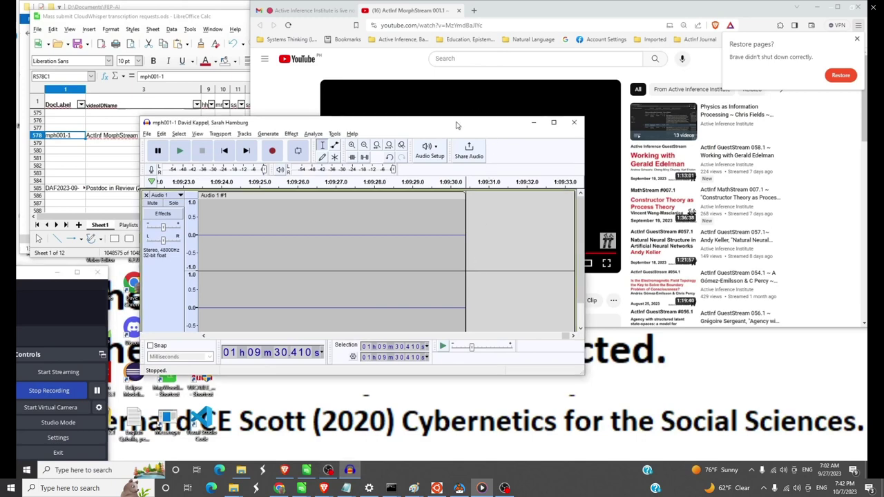
left_click_drag(492, 226, 434, 244)
scroll(450, 242, "down", 1)
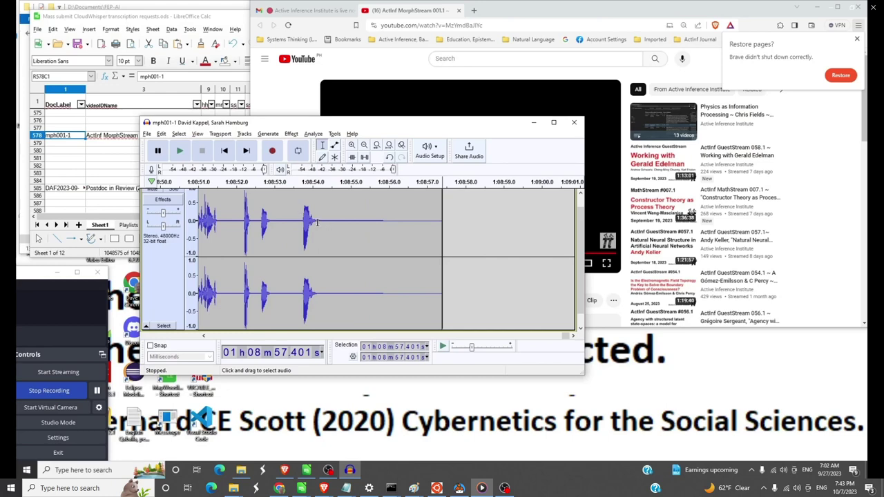
left_click_drag(317, 222, 387, 225)
scroll(391, 225, "up", 1)
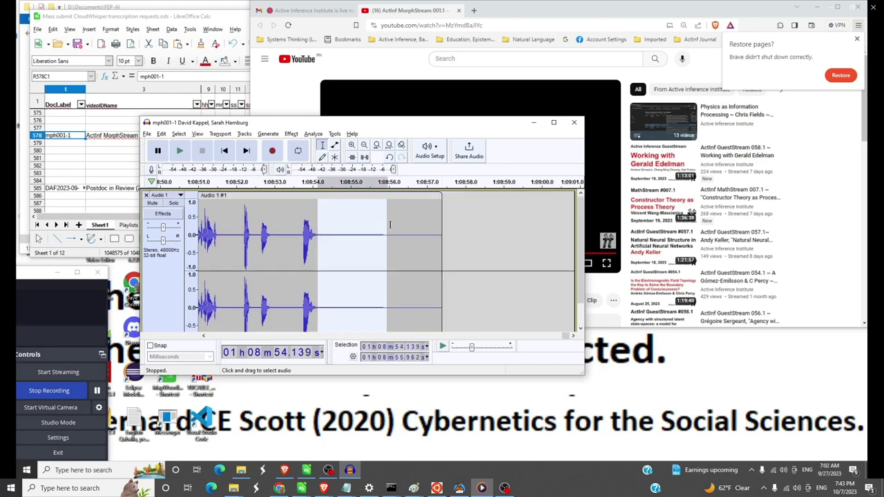
scroll(473, 211, "down", 1)
left_click(483, 213)
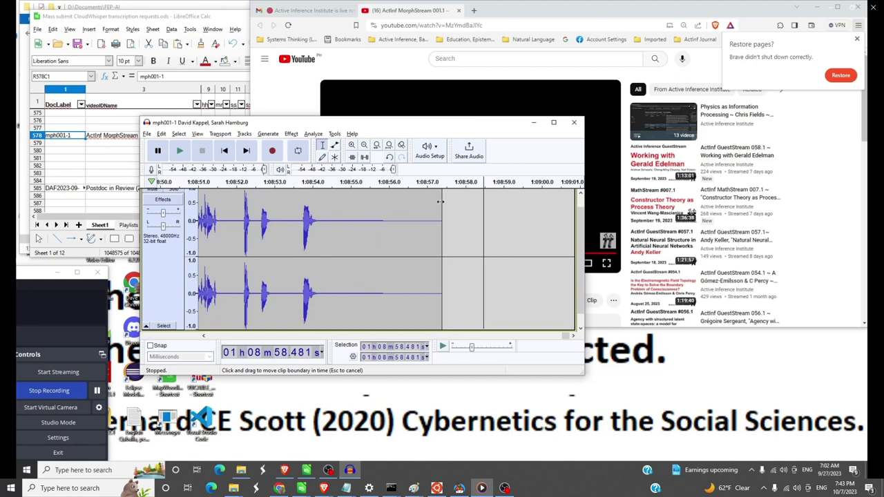
left_click_drag(440, 202, 350, 209)
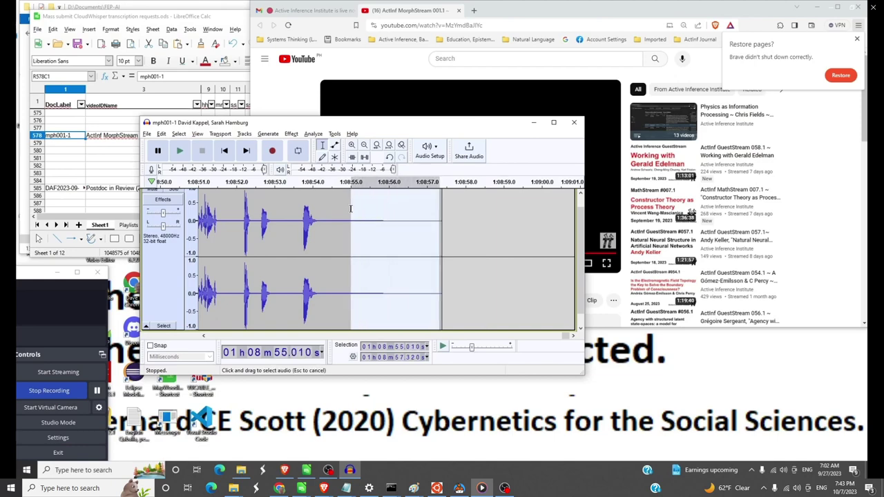
scroll(357, 210, "up", 1)
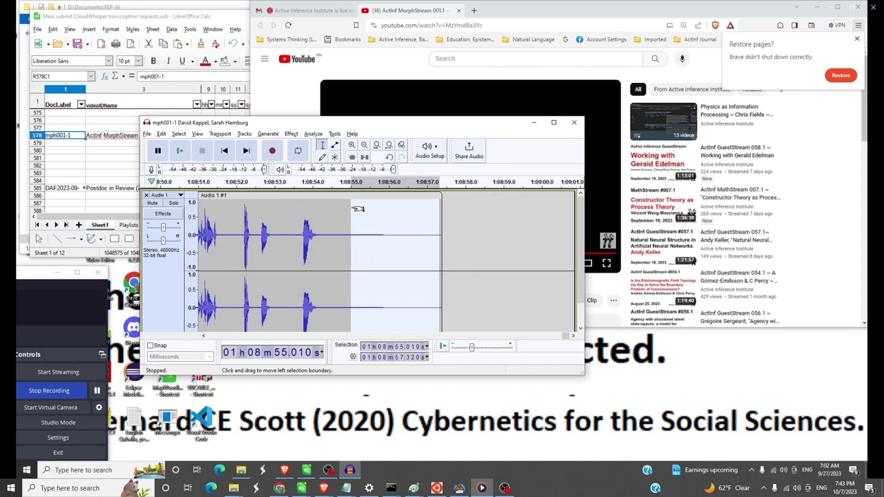
left_click_drag(359, 208, 316, 223)
scroll(322, 224, "down", 1)
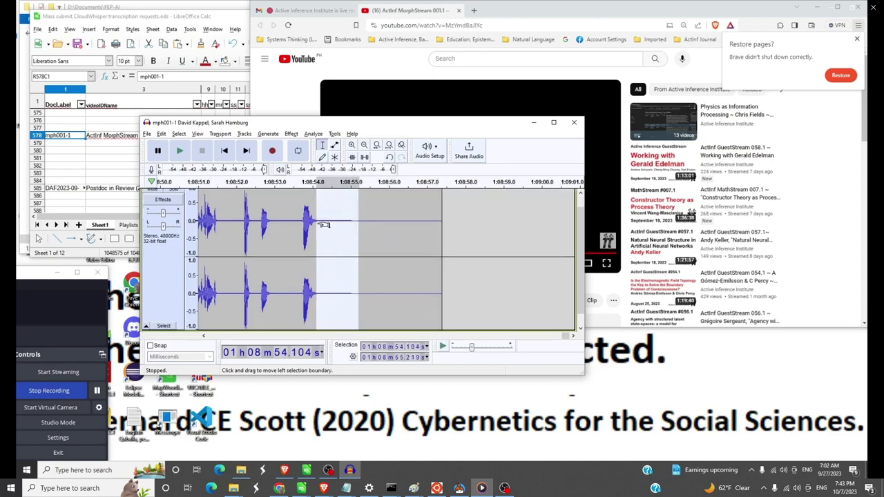
key("Delete")
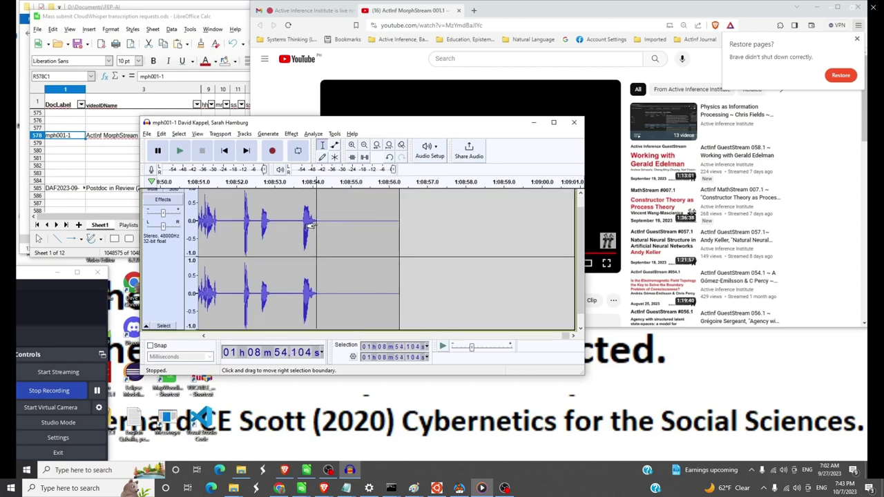
Silence the first 6.92 seconds of the recording
left_click(225, 152)
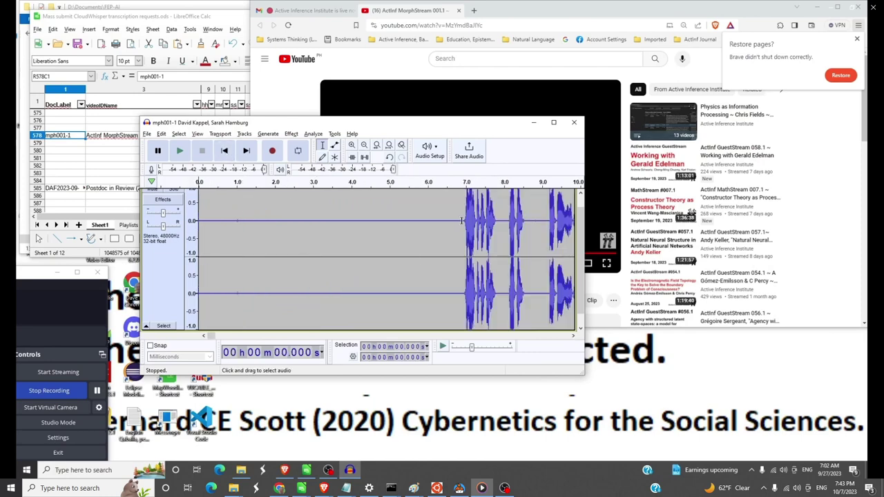
left_click_drag(461, 221, 196, 222)
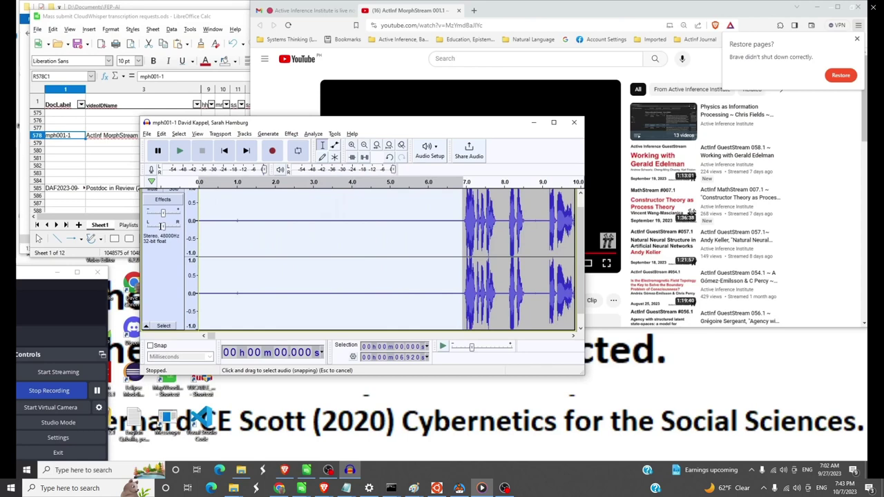
scroll(160, 228, "up", 1)
mouse_move(161, 228)
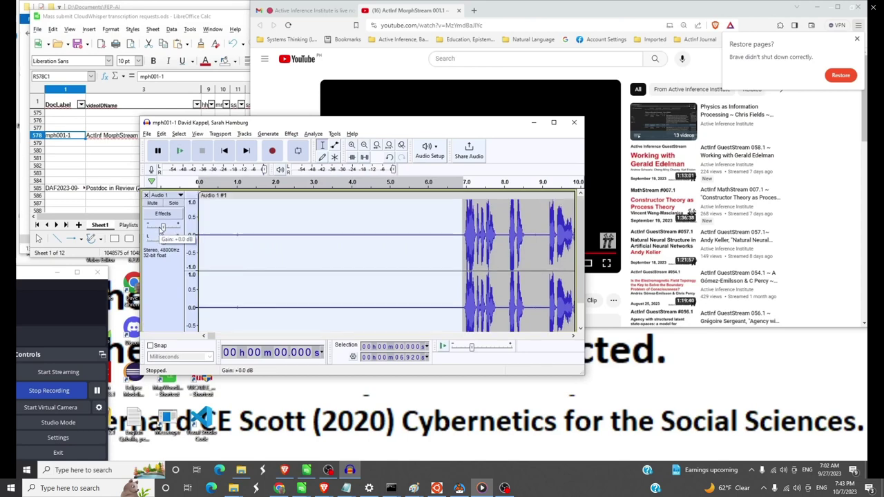
left_click(365, 158)
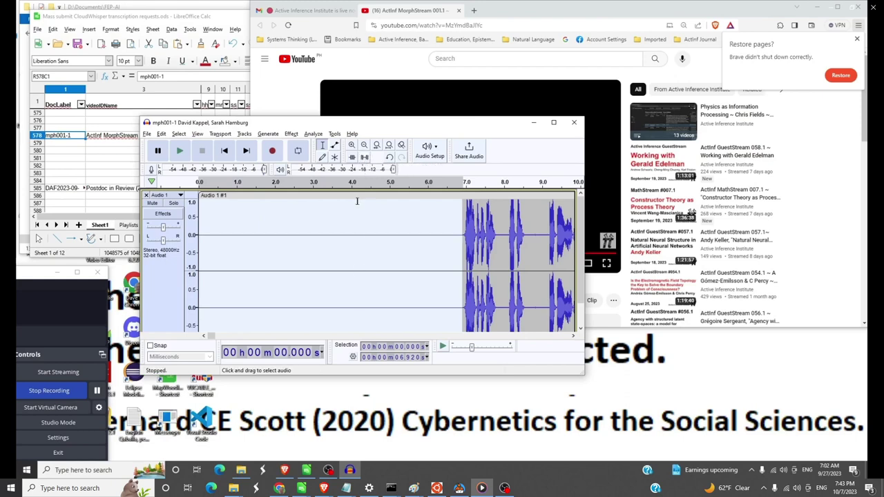
Attempt Save Project As over the existing same-named .aup3 file in the project folder, then dismiss the refusal
left_click(148, 135)
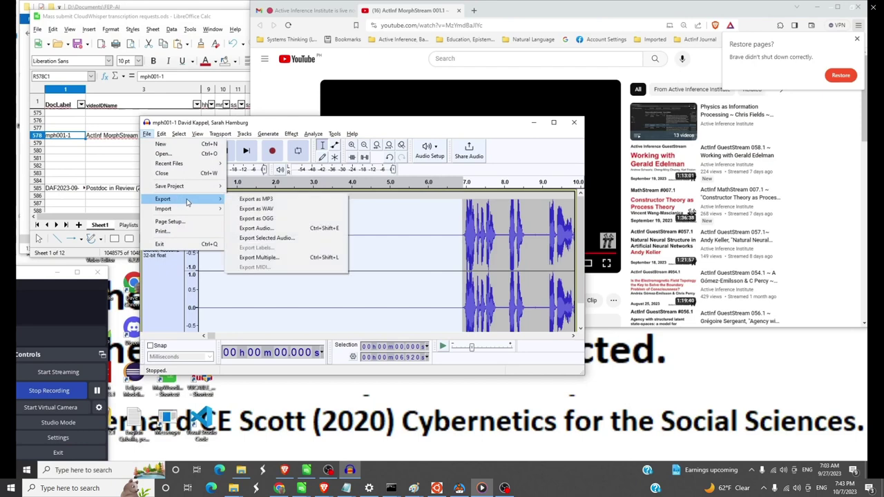
mouse_move(181, 187)
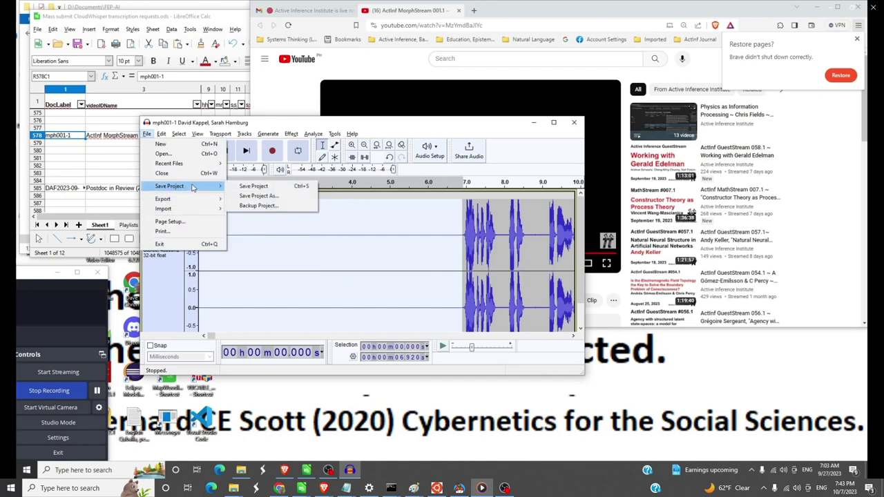
left_click(254, 197)
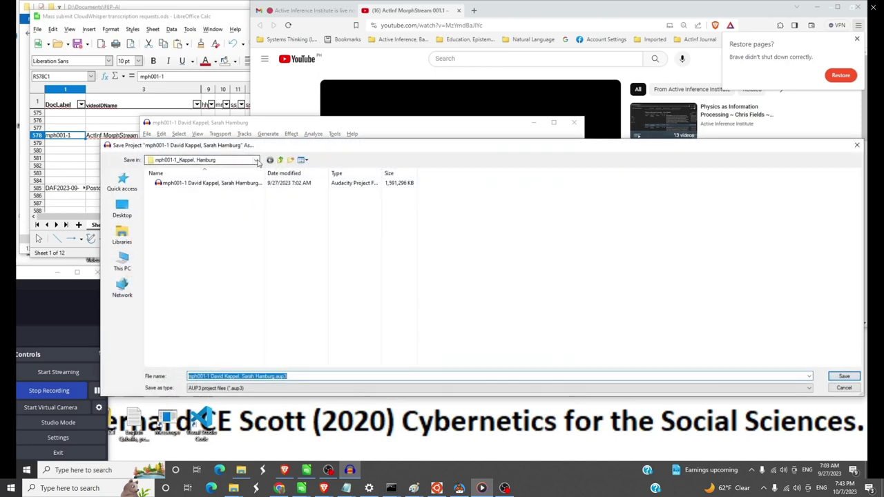
left_click(257, 161)
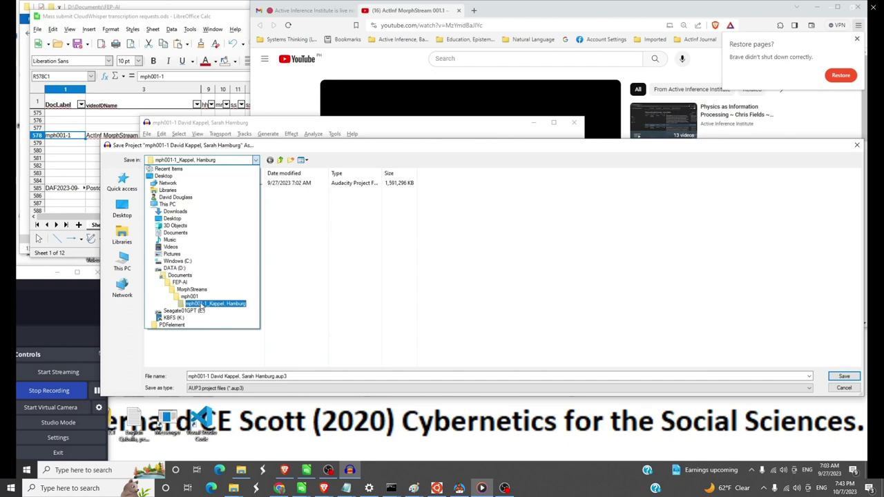
left_click(201, 306)
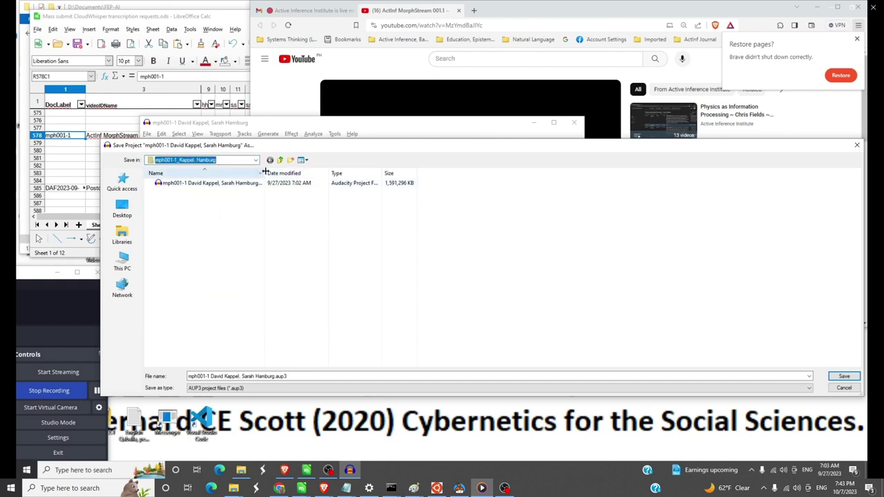
left_click_drag(265, 171, 351, 172)
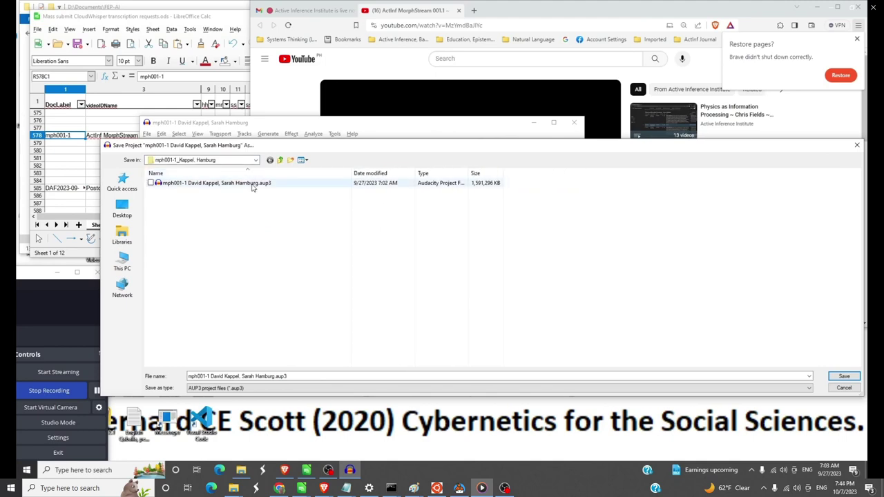
left_click(253, 187)
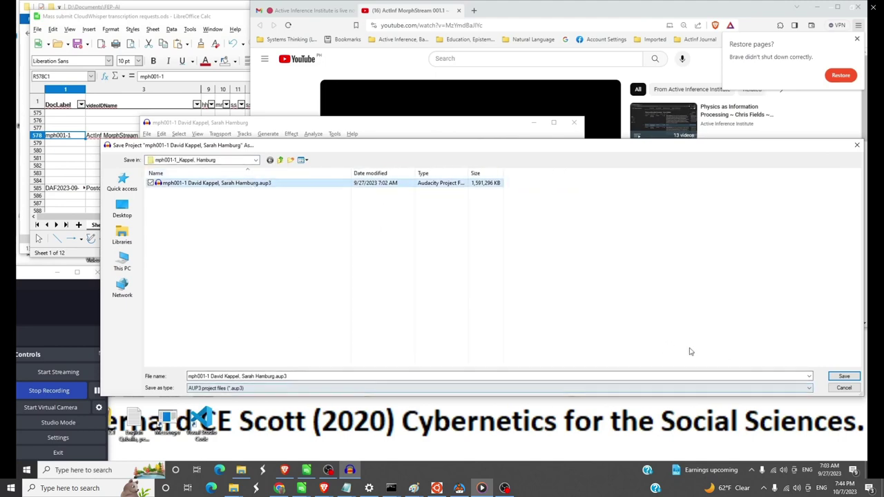
left_click(843, 376)
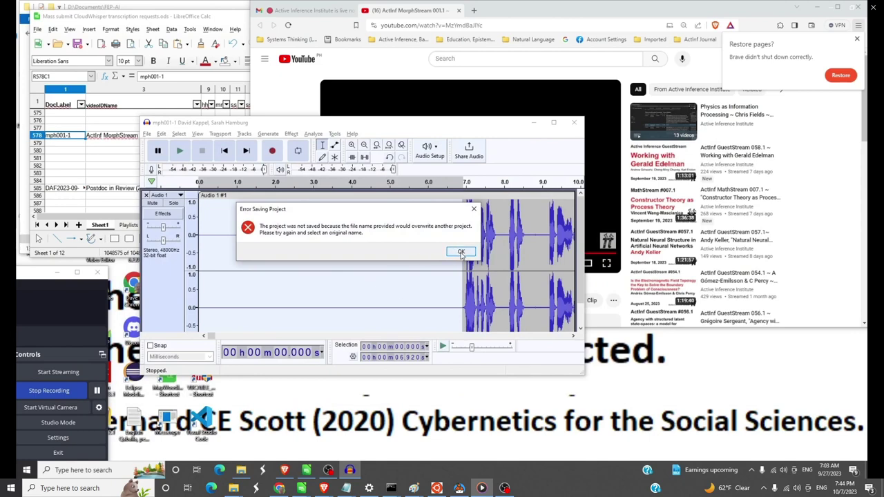
left_click(461, 252)
Save the project to its current file and start a WAV export
left_click(147, 134)
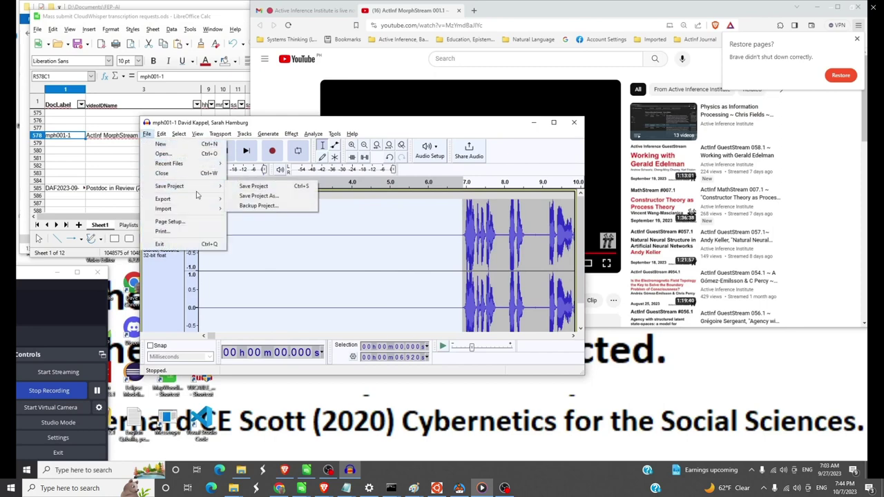
left_click(265, 190)
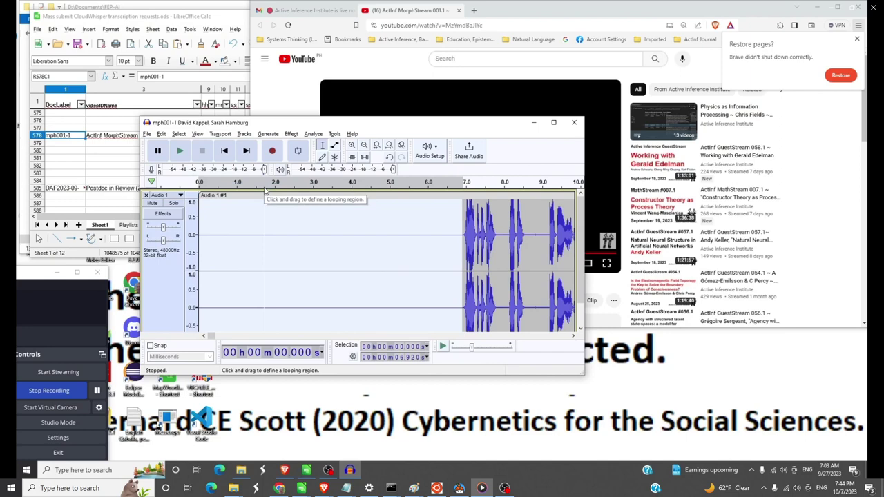
left_click(146, 134)
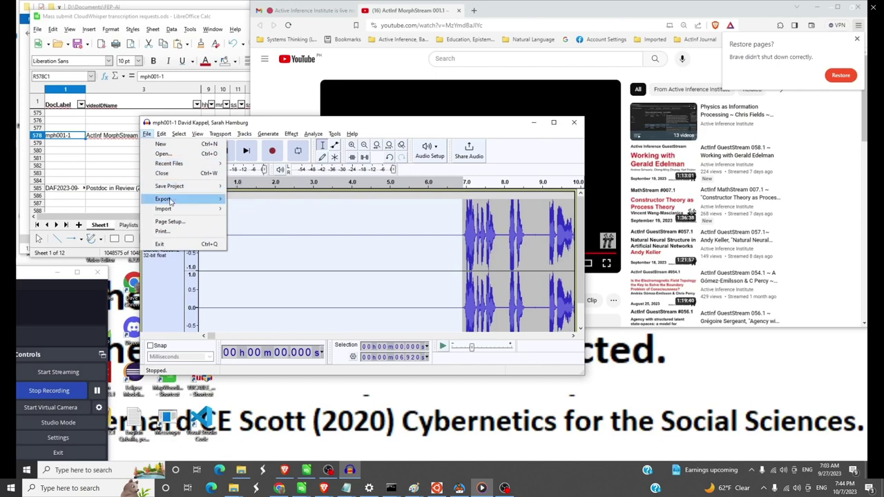
mouse_move(172, 202)
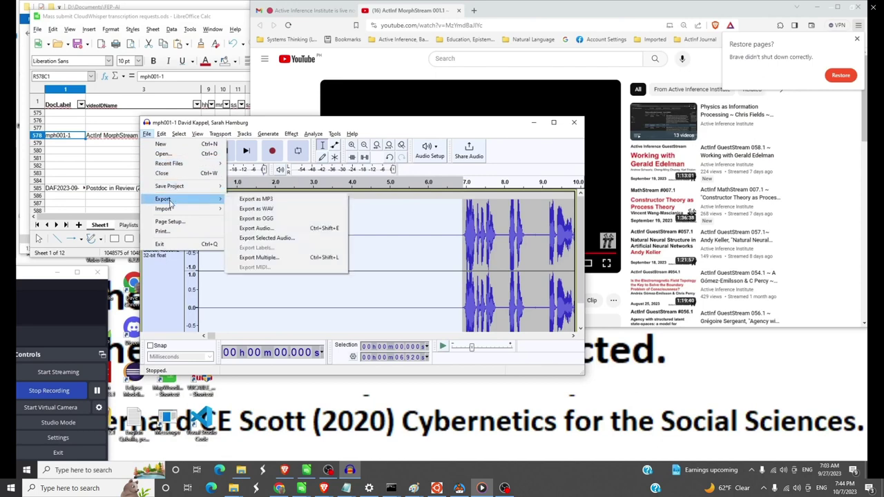
left_click(265, 209)
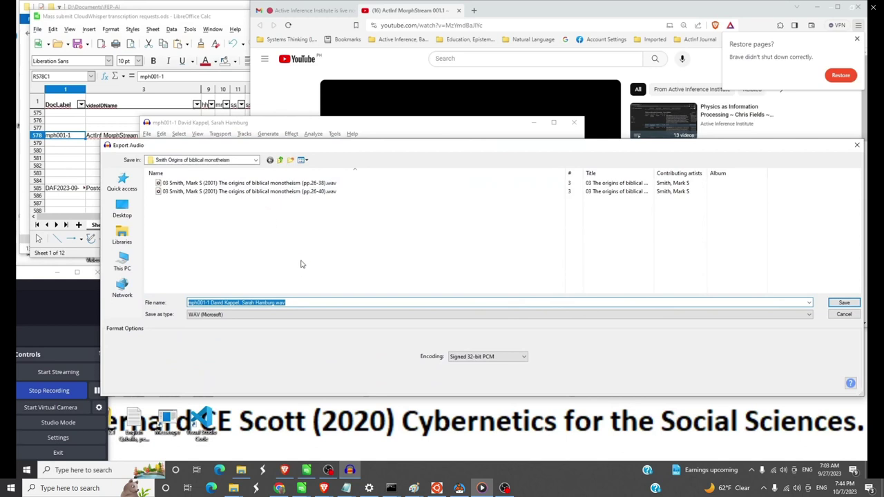
Export a Signed 32-bit PCM WAV into Documents/FEP-AI/MorphStreams/mph001/mph001-1
left_click(280, 161)
left_click(280, 161)
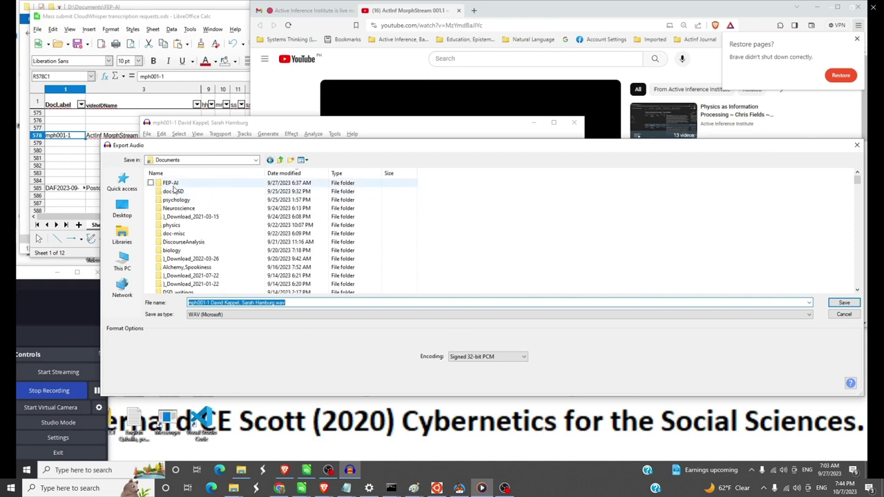
double_click(174, 187)
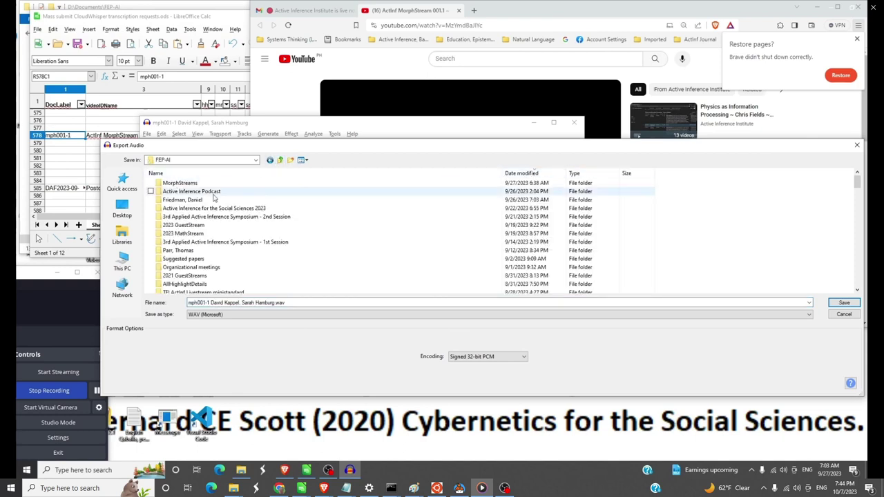
double_click(180, 183)
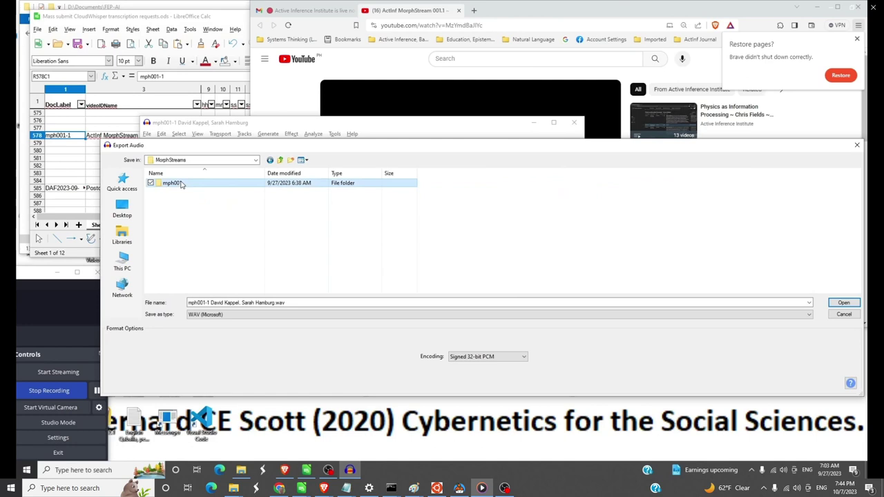
double_click(181, 183)
double_click(181, 183)
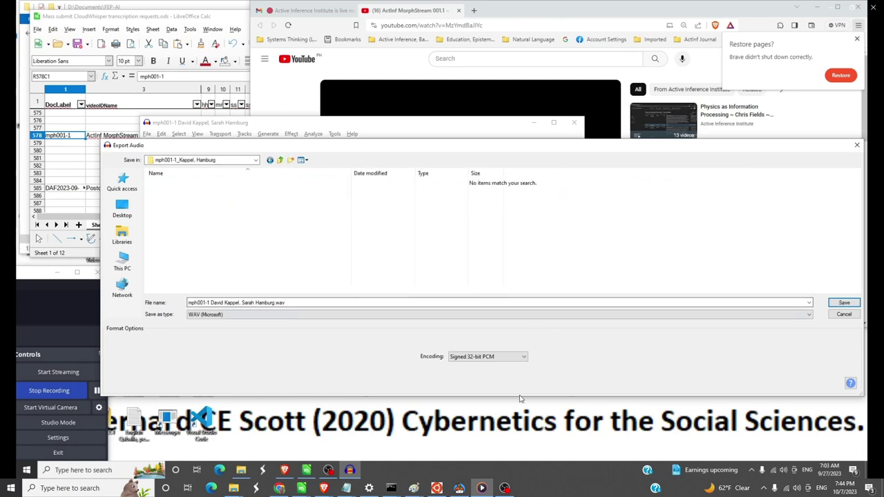
left_click(523, 357)
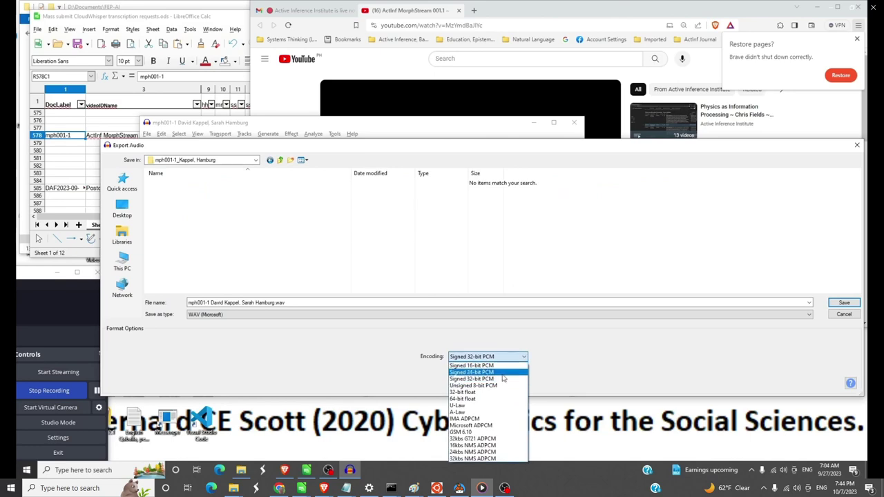
left_click(502, 380)
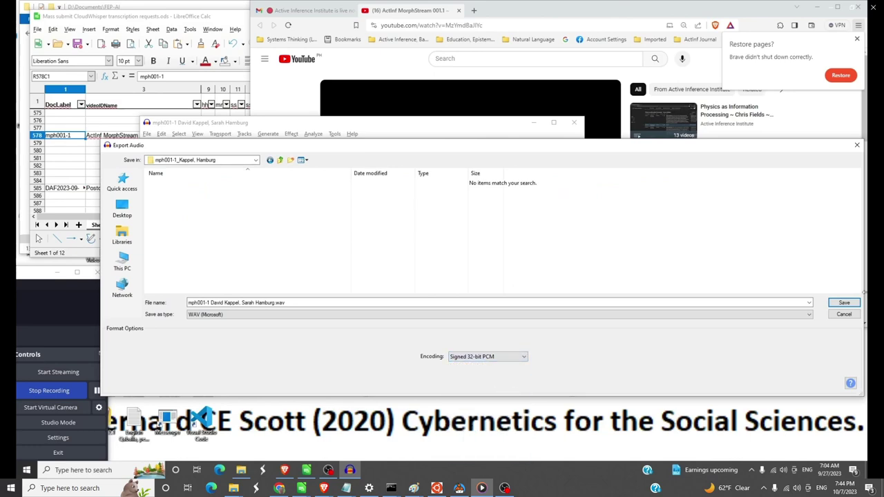
left_click(845, 302)
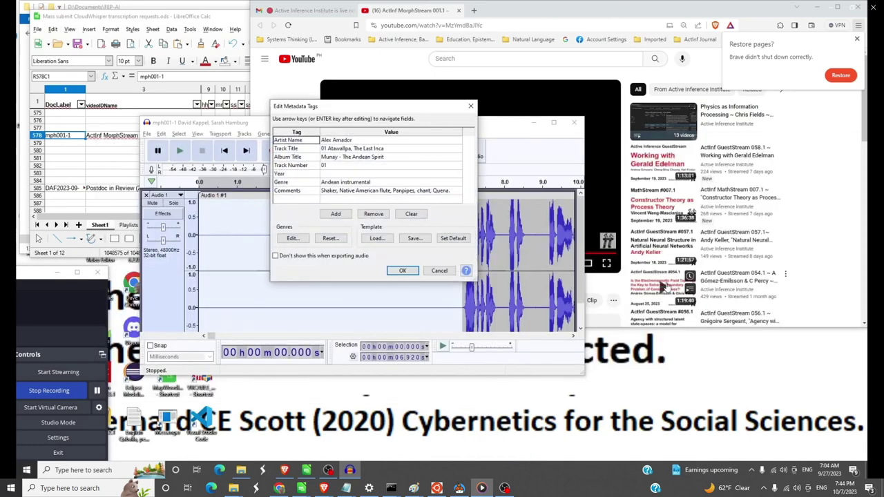
Replace the Artist Name tag with both presenters' names, checked against the YouTube page
left_click(377, 141)
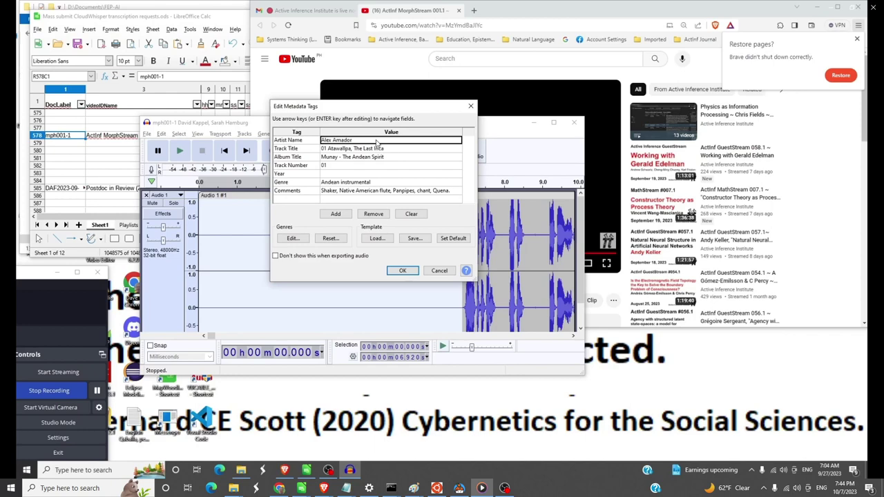
left_click(377, 142)
key("Delete")
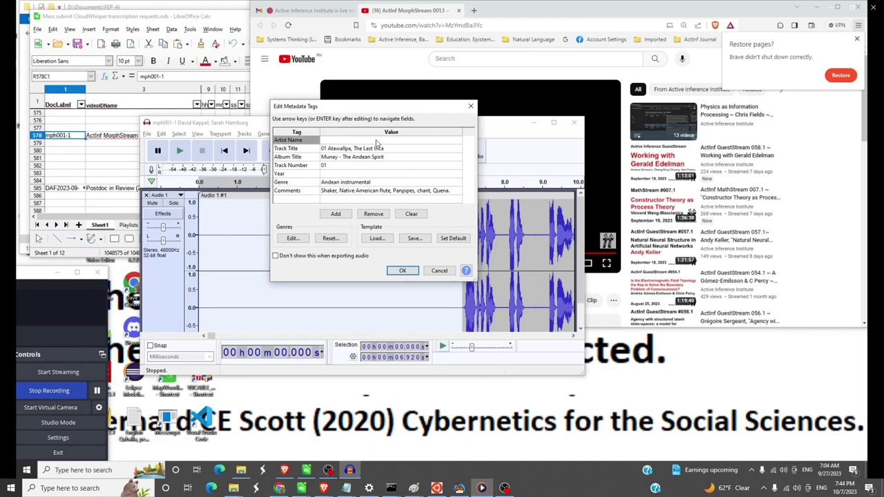
left_click(352, 74)
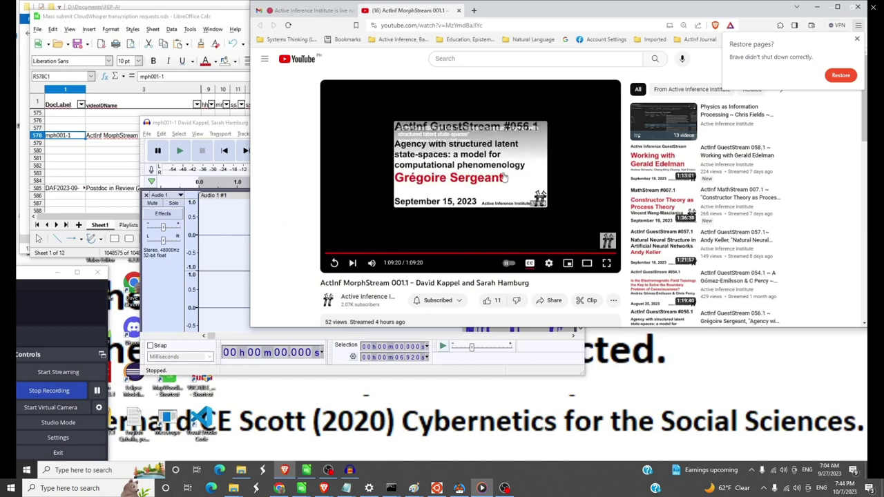
key("alt+Tab")
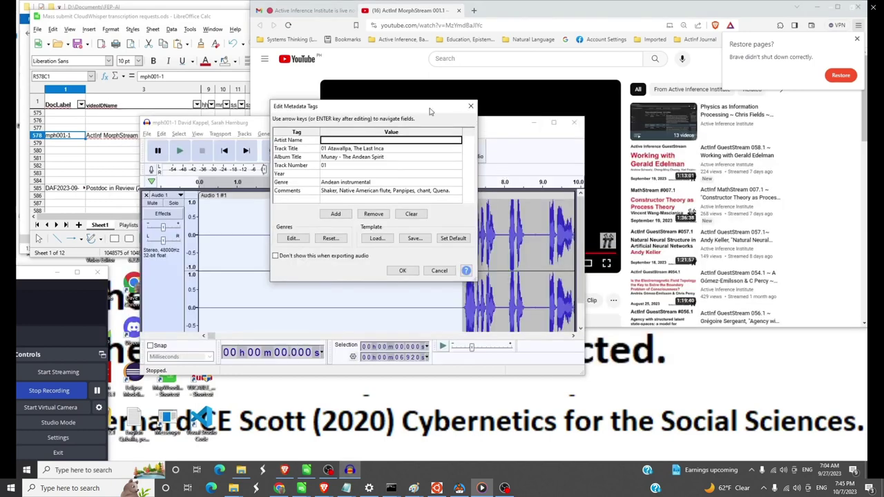
left_click_drag(429, 111, 382, 206)
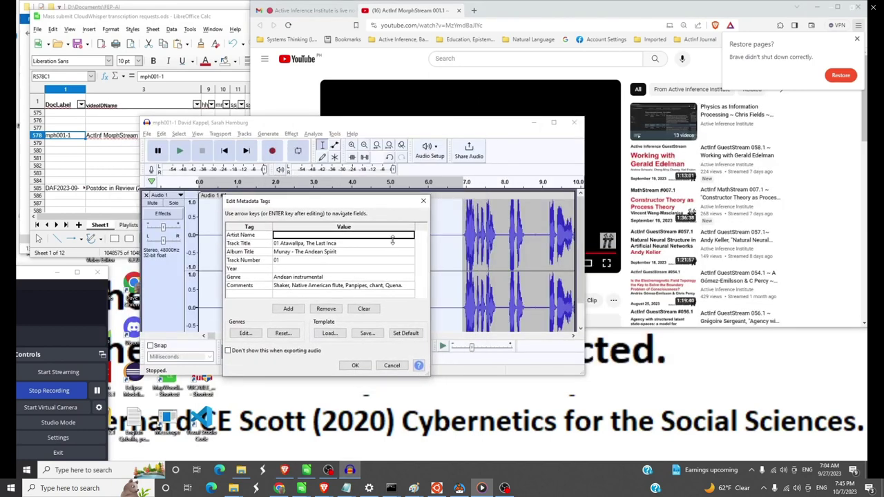
left_click(392, 237)
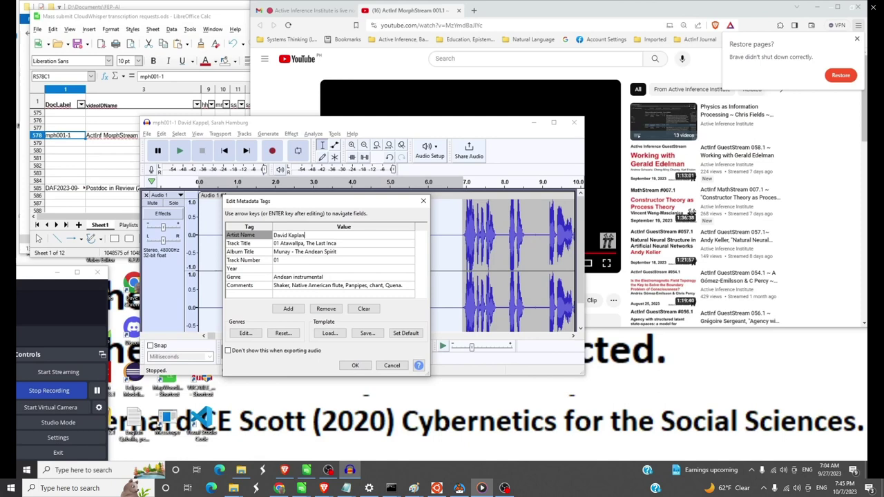
key("alt+Tab")
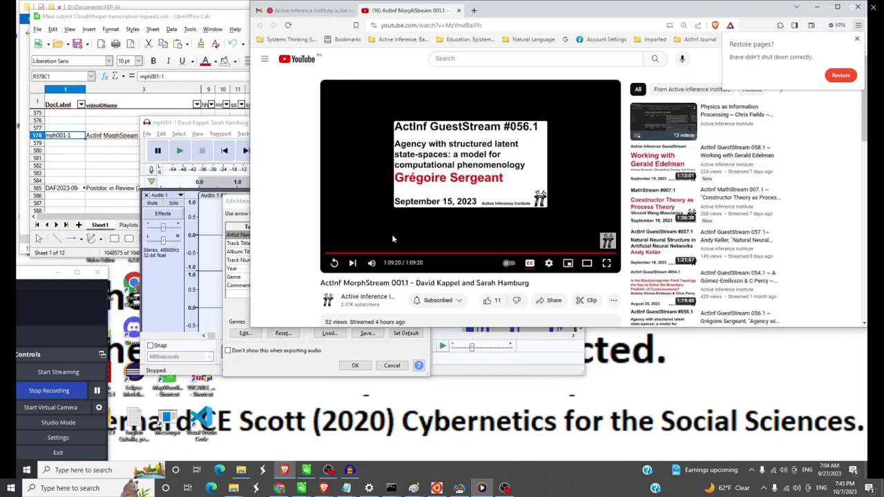
key("alt+Tab")
left_click(393, 238)
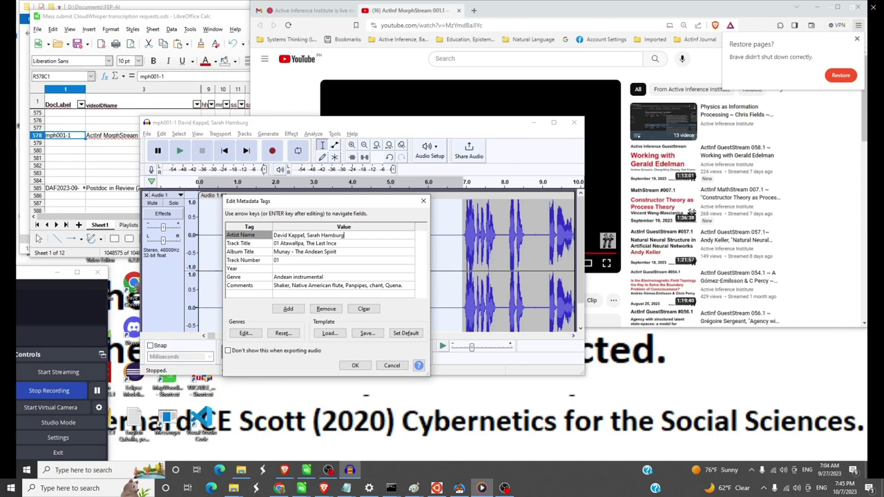
key("alt+Tab")
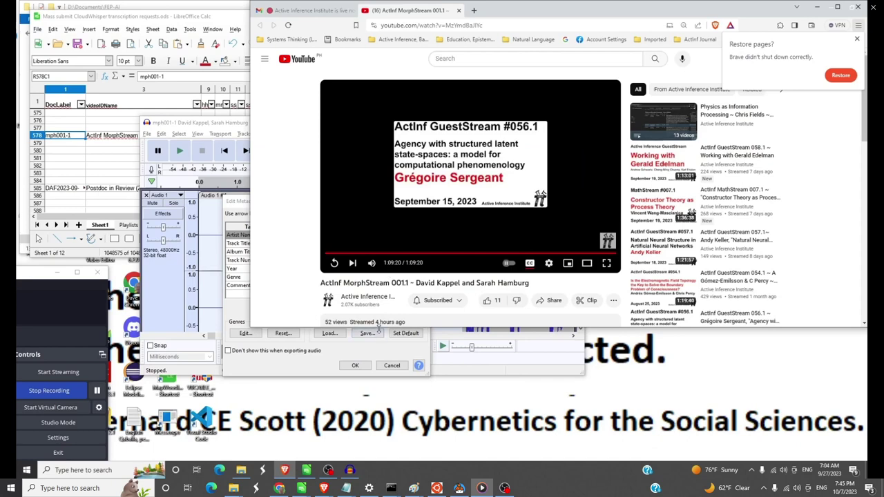
Set Track Title to the description line 'A free energy model to uncover the role of noise in the brain'
left_click_drag(379, 329, 377, 393)
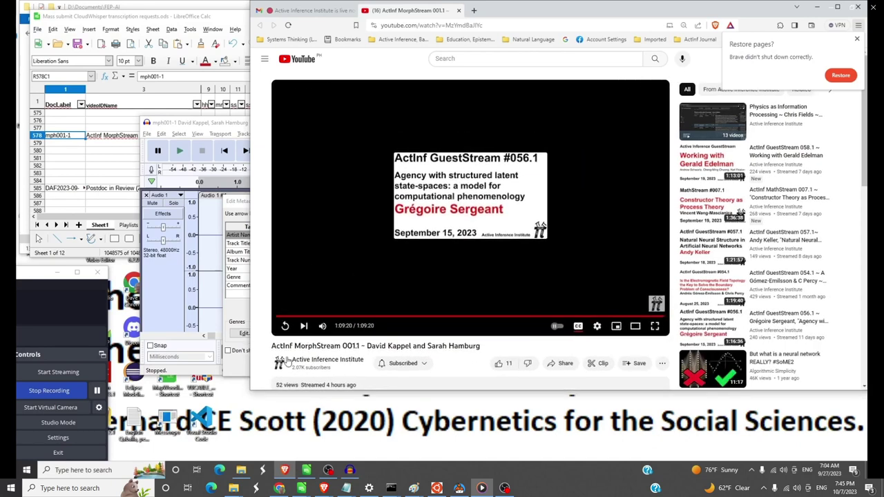
scroll(860, 148, "down", 3)
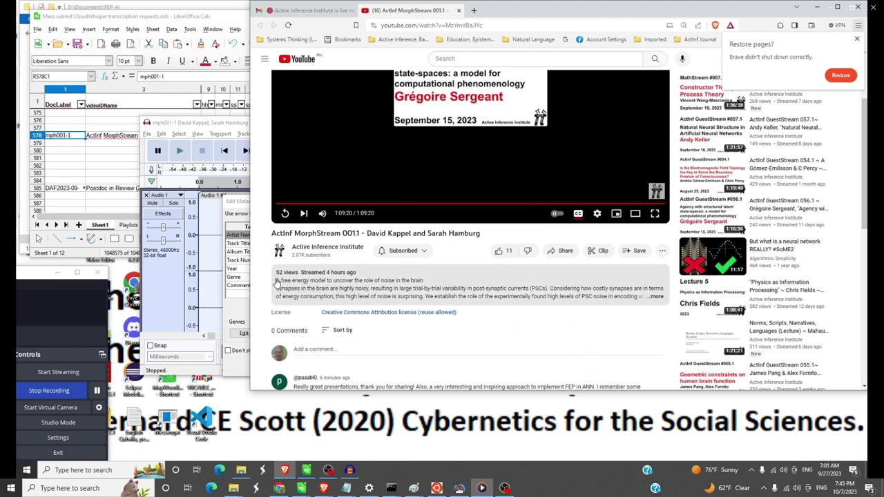
left_click_drag(275, 282, 399, 282)
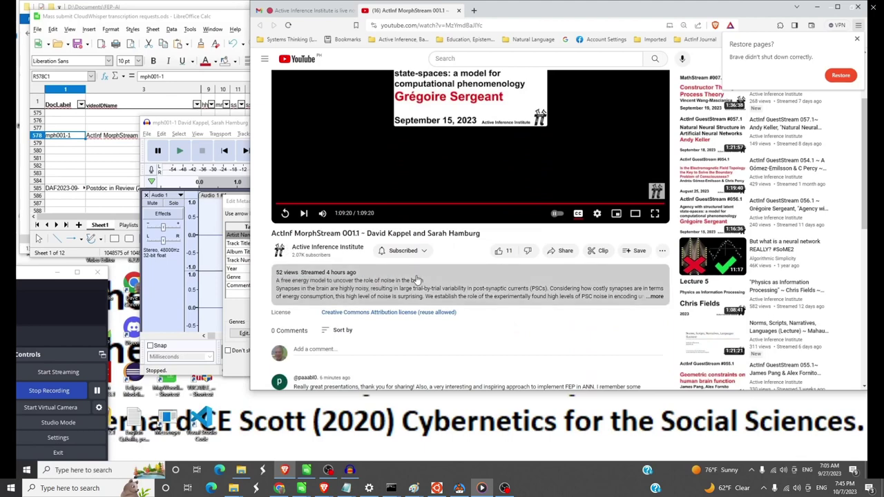
triple_click(418, 282)
key("ctrl+c")
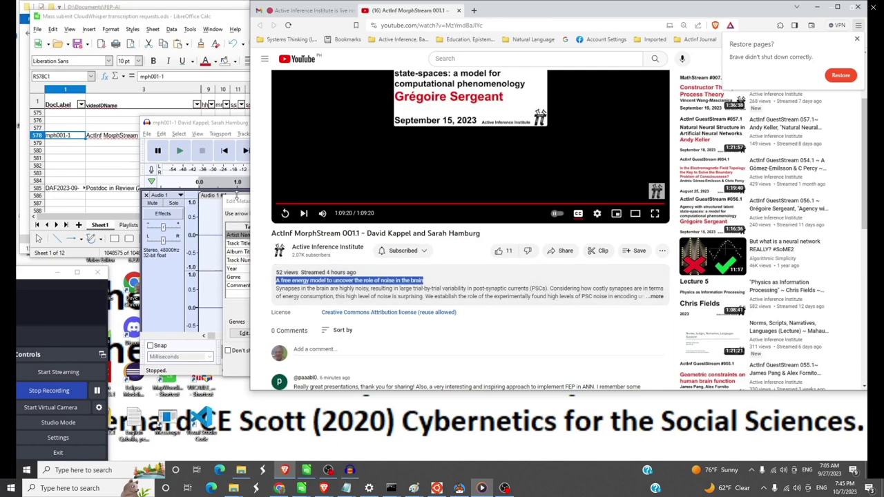
left_click(237, 206)
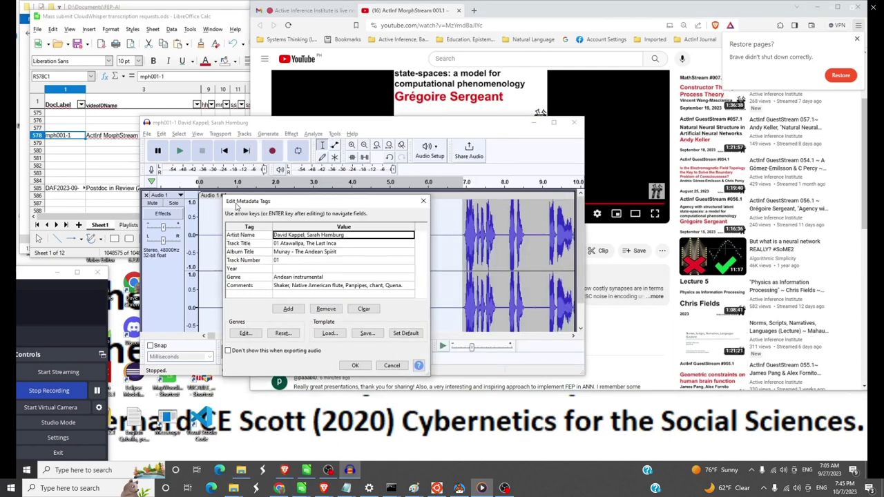
left_click(294, 244)
left_click(294, 245)
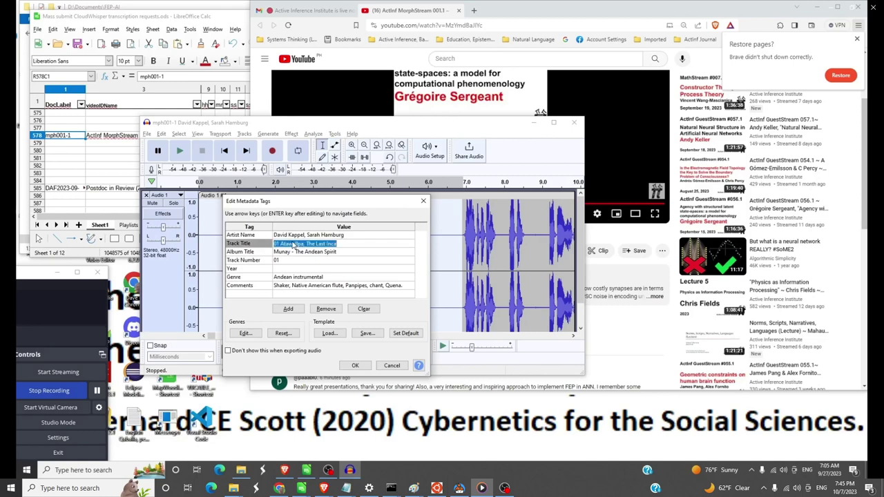
key("BackSpace")
key("ctrl+v")
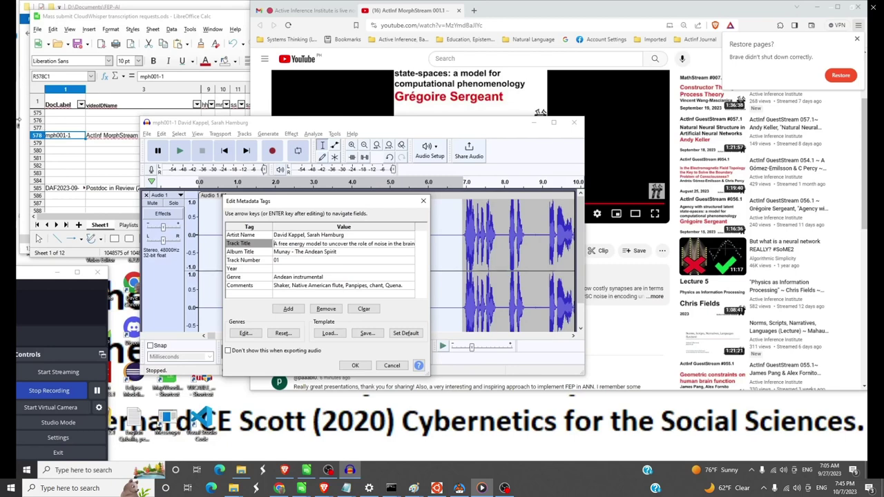
Prefix the Track Title with mph001-1 copied from the Calc sheet
left_click(66, 136)
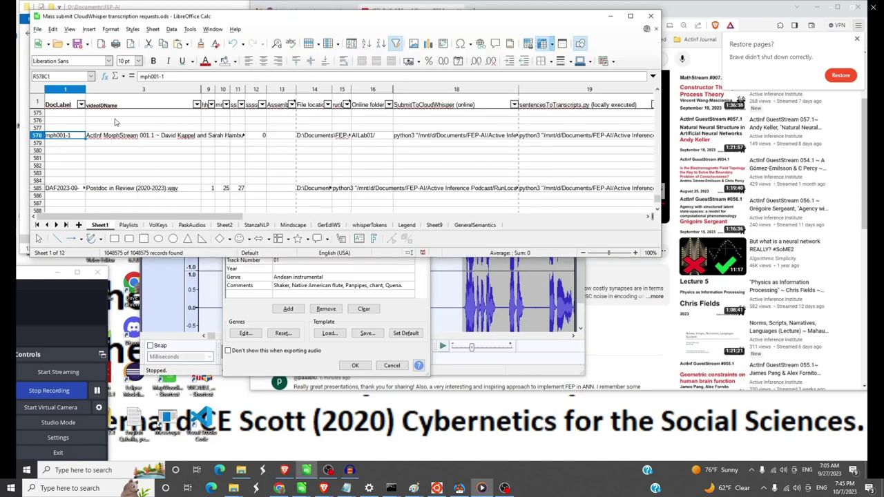
triple_click(200, 77)
key("ctrl+c")
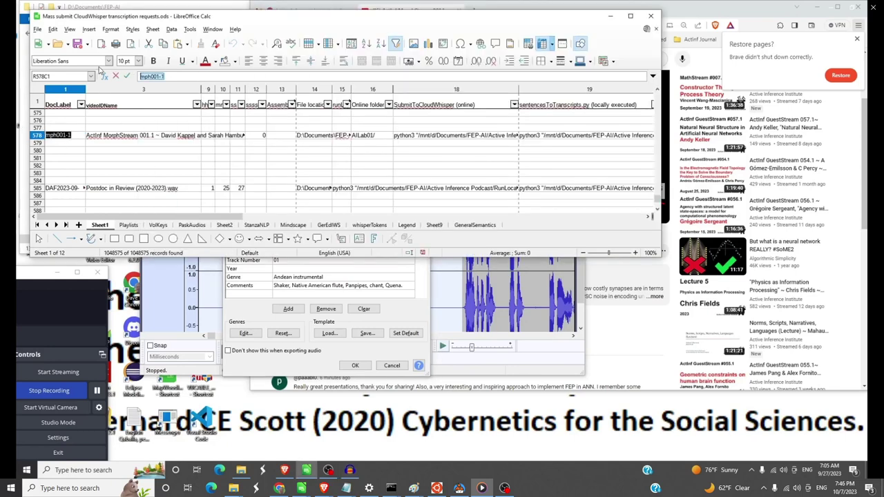
left_click(429, 277)
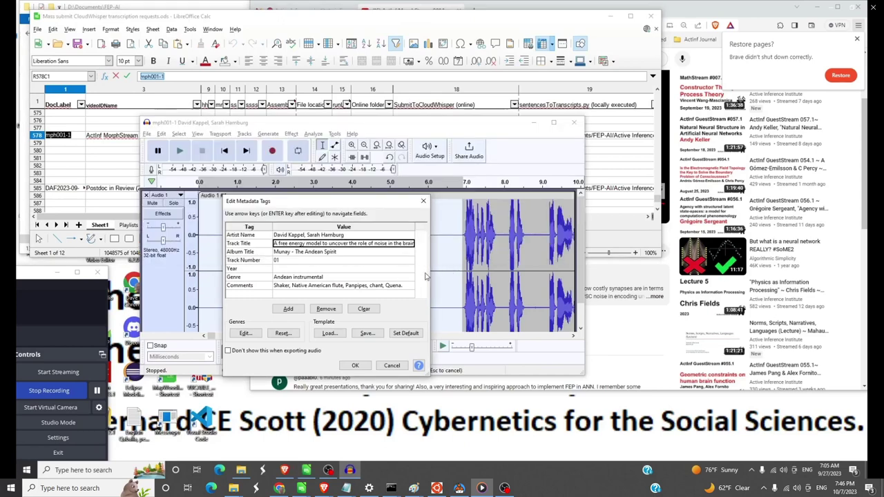
left_click(286, 247)
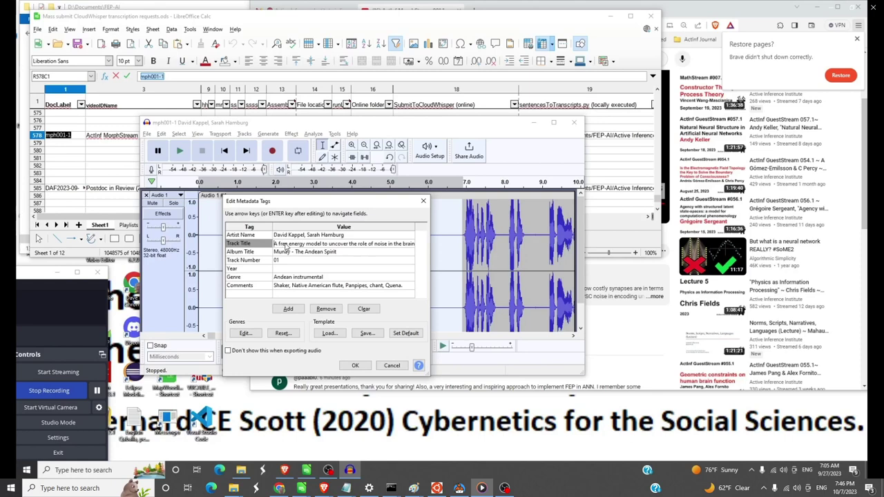
left_click(285, 246)
key("ctrl+v")
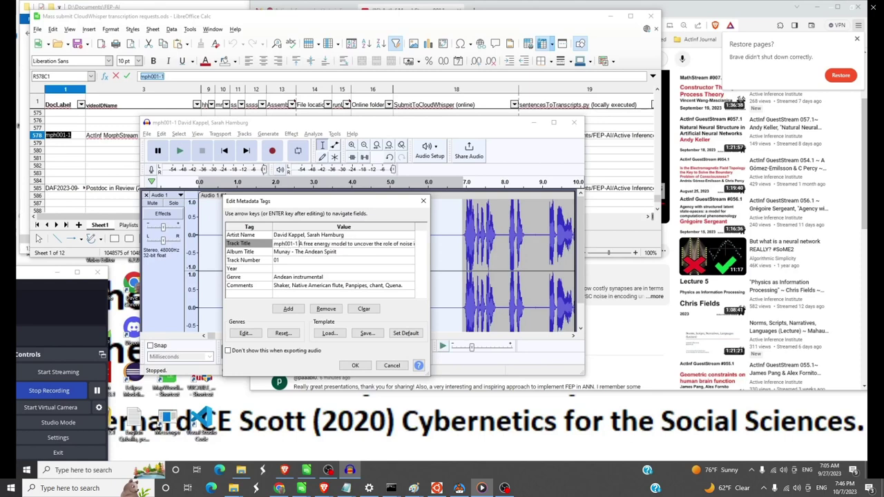
Set Album Title 'Active Inference Institute MorphStreams', Track Number mph001-1 and Year 2023
left_click(301, 254)
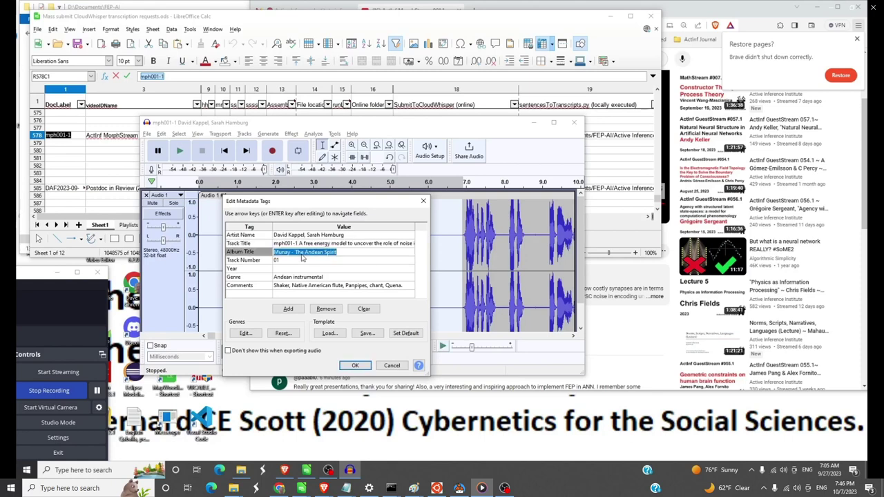
type("Active")
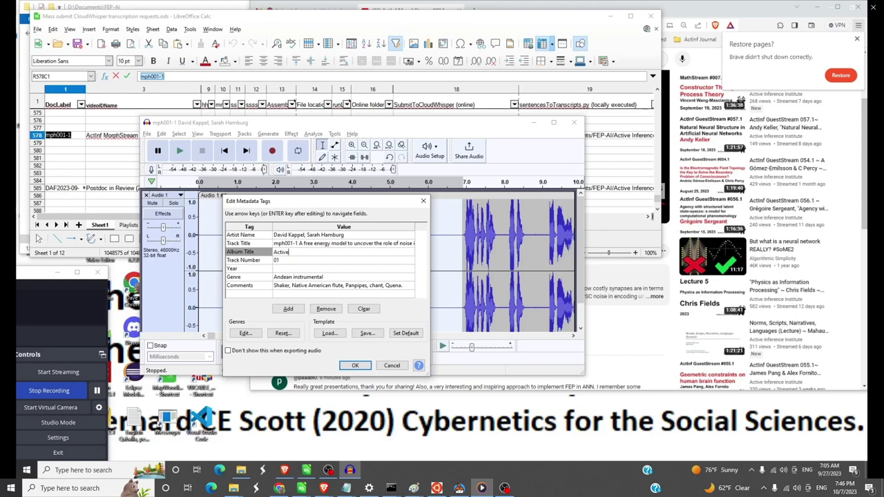
type(" Inference Institute MorphStreams")
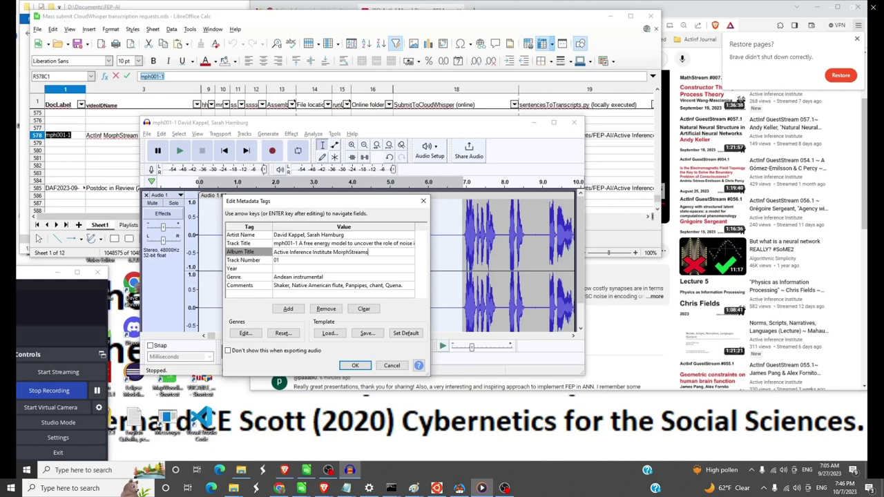
left_click(322, 263)
key("ctrl+v")
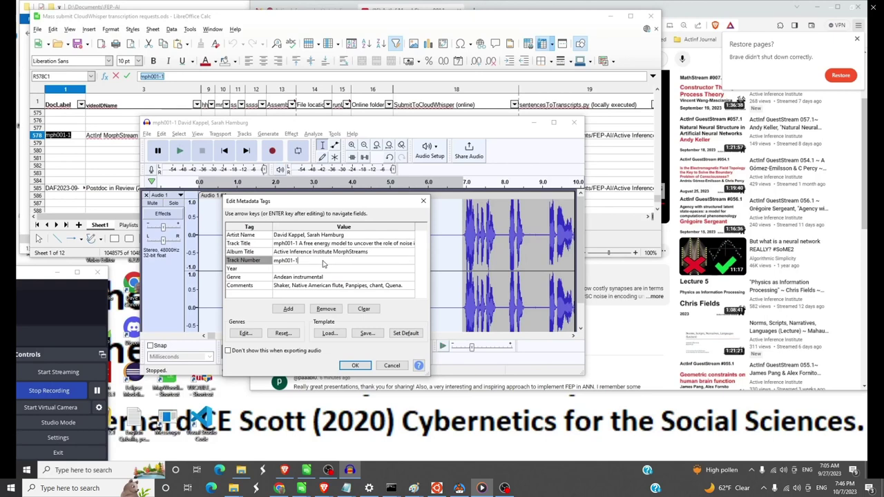
left_click(322, 270)
type("2023")
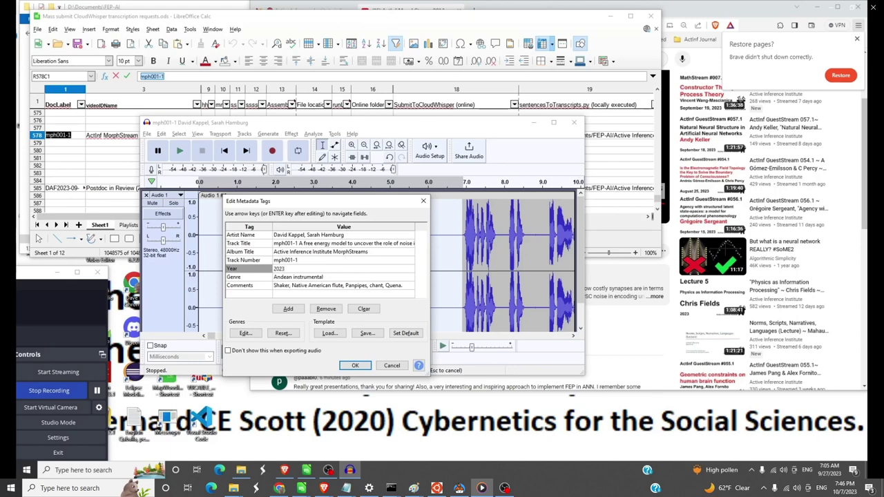
Set the Genre tag to Speech
left_click(337, 277)
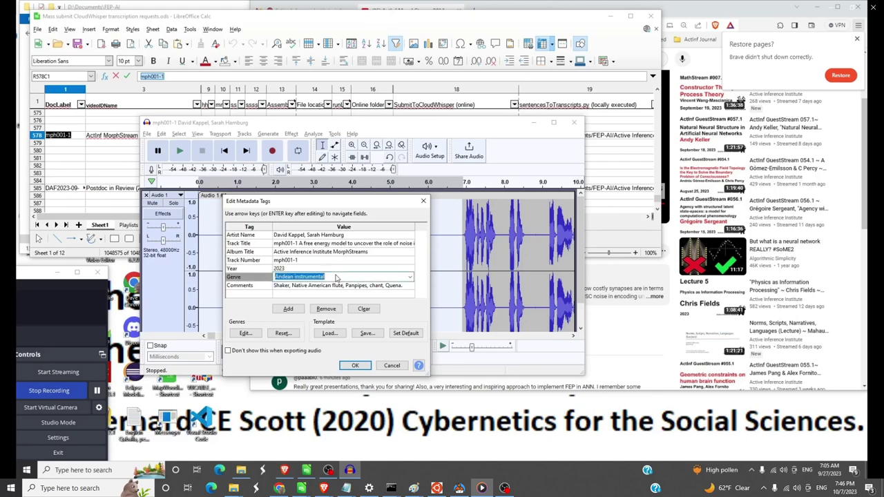
type("Speech")
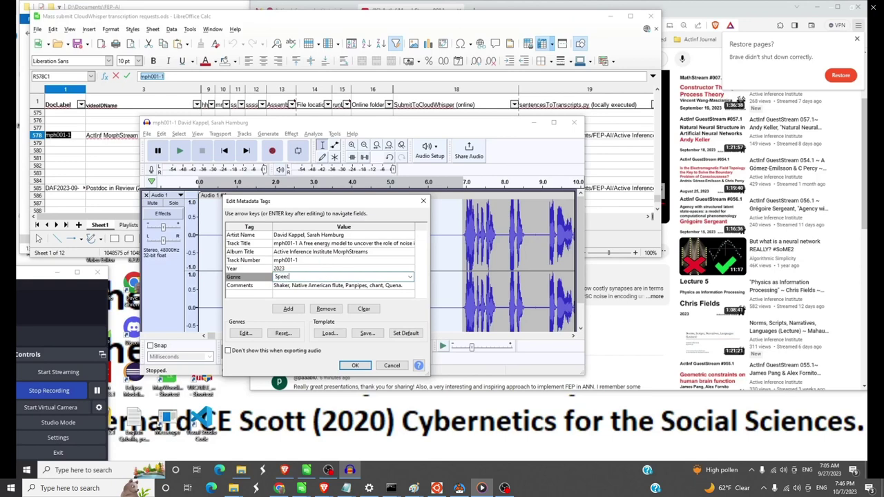
left_click(410, 276)
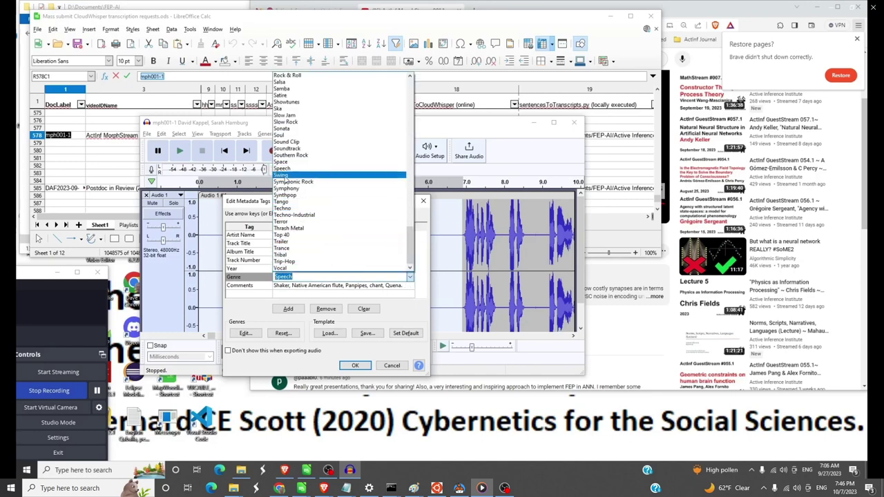
left_click(284, 170)
Replace the old Comments text with the video's YouTube URL copied from Brave
left_click(299, 287)
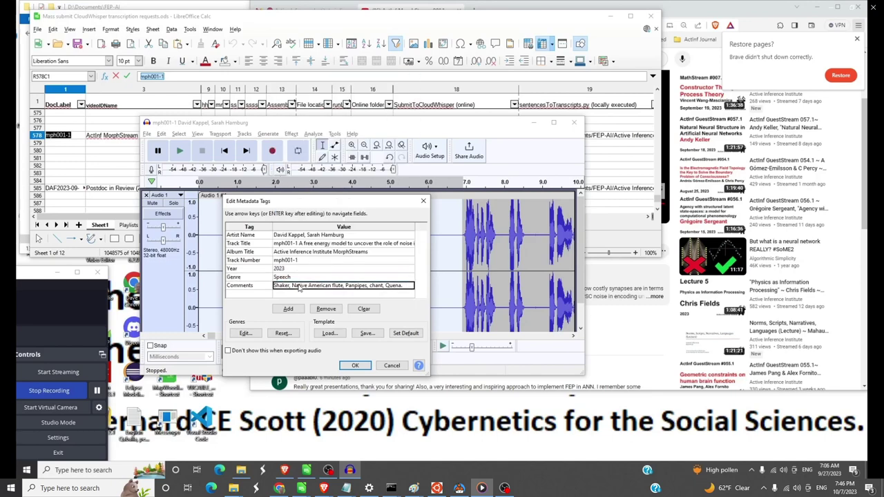
key("Home")
key("Delete")
key("Delete")
key("Delete")
key("Delete")
key("Delete")
key("Delete")
key("Delete")
key("Delete")
key("Delete")
key("Delete")
key("Delete")
key("Delete")
key("Delete")
key("Delete")
key("Delete")
key("Delete")
key("Delete")
key("Delete")
key("Delete")
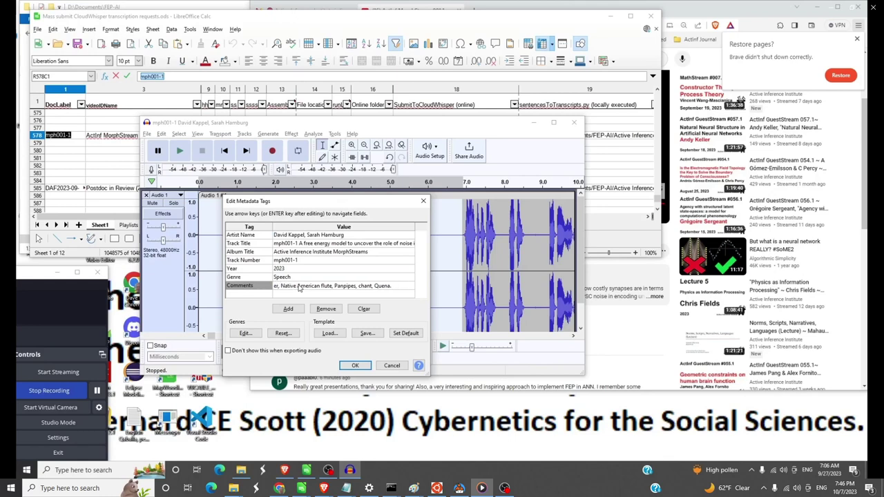
key("Delete")
key("Delete")
key("Delete")
key("Delete")
key("Delete")
key("Delete")
key("Delete")
key("Delete")
key("Delete")
key("Delete")
key("Delete")
key("Delete")
key("Delete")
key("Delete")
key("Delete")
key("Delete")
key("Delete")
key("Delete")
key("Delete")
key("Delete")
key("alt+Tab")
key("alt+Tab")
key("alt+Tab")
key("alt+shift+Tab")
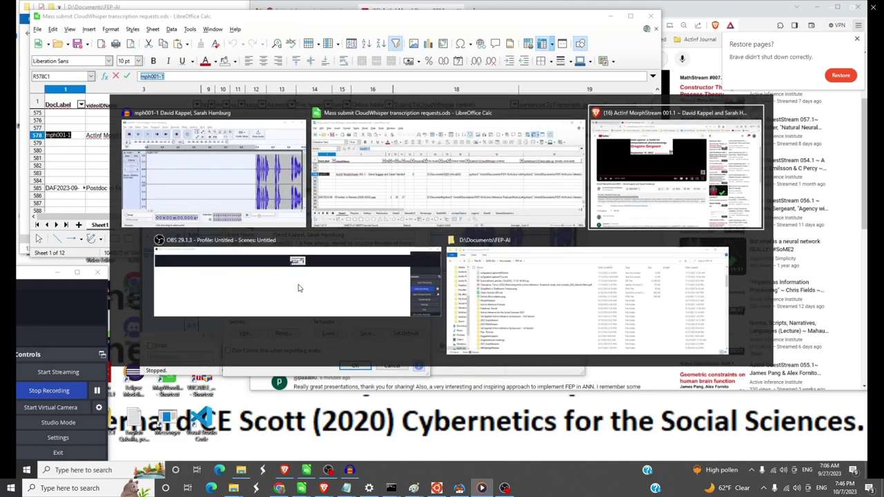
left_click(501, 22)
key("ctrl+c")
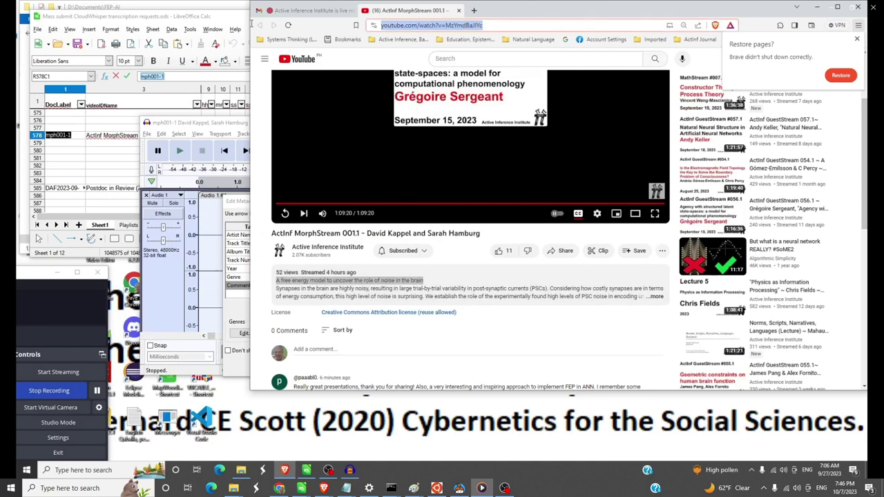
key("alt+Tab")
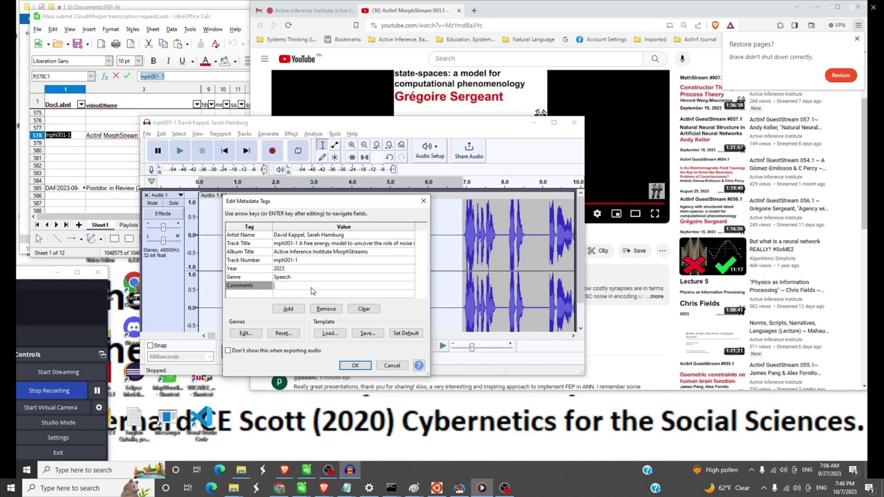
key("ctrl+v")
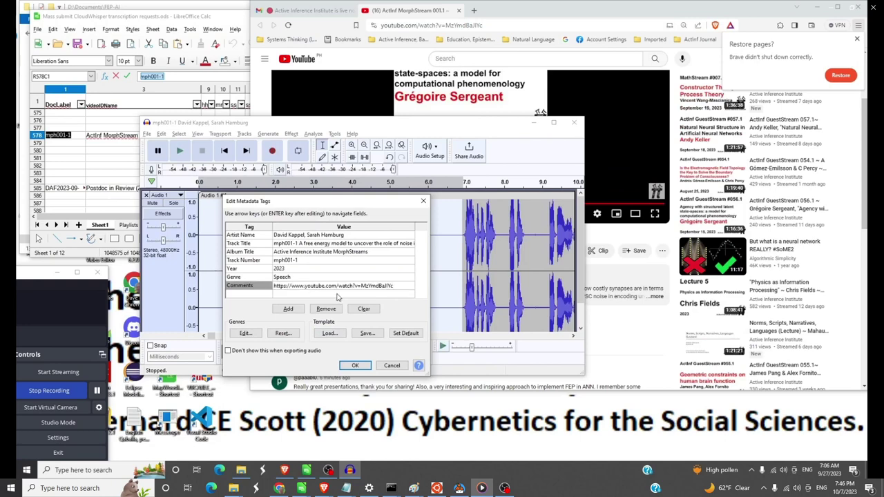
Confirm the tags to run the WAV export, then bring the file browser forward
left_click(356, 366)
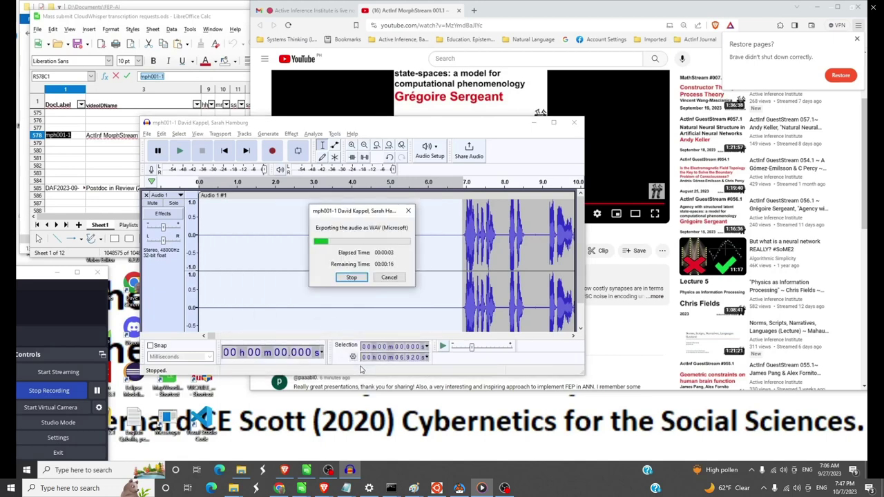
key("alt+Tab")
key("alt+Tab")
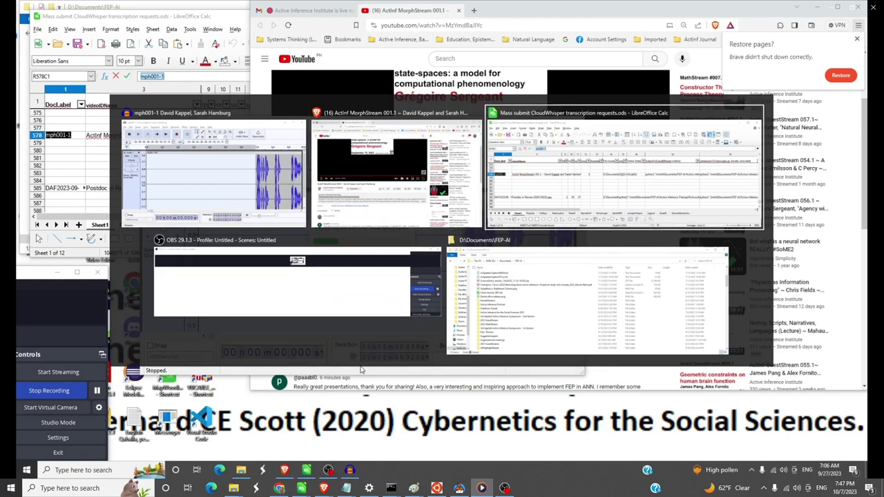
key("alt+Tab")
key("alt+Tab")
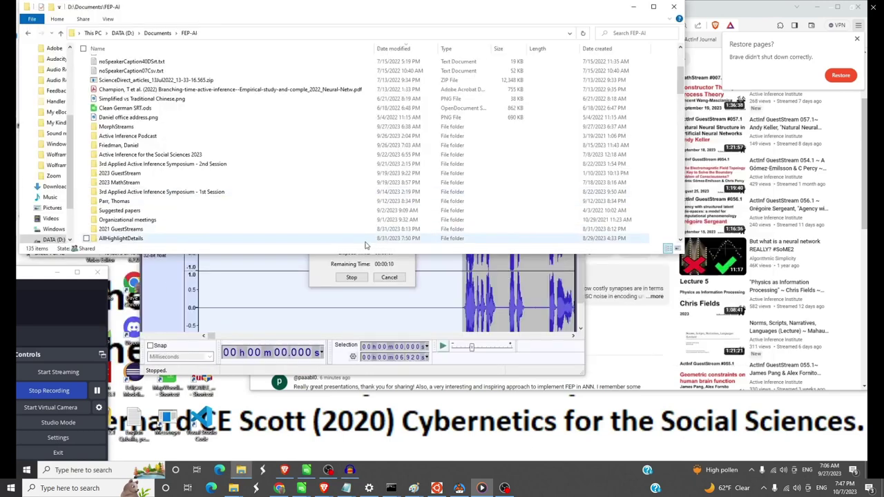
Open MorphStreams > mph001 > mph001-1_Kappel, Hamburg, widen Name and sort by Date modified
double_click(132, 128)
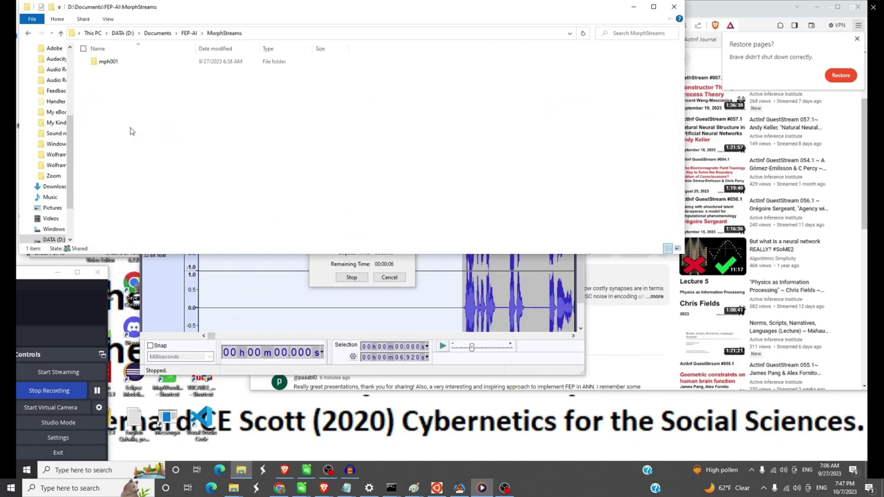
double_click(111, 62)
double_click(112, 63)
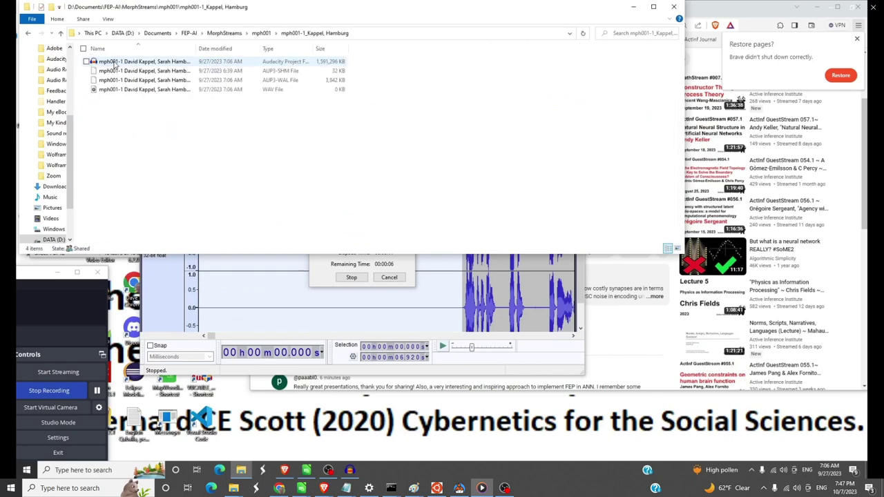
left_click_drag(195, 49, 257, 48)
left_click(342, 49)
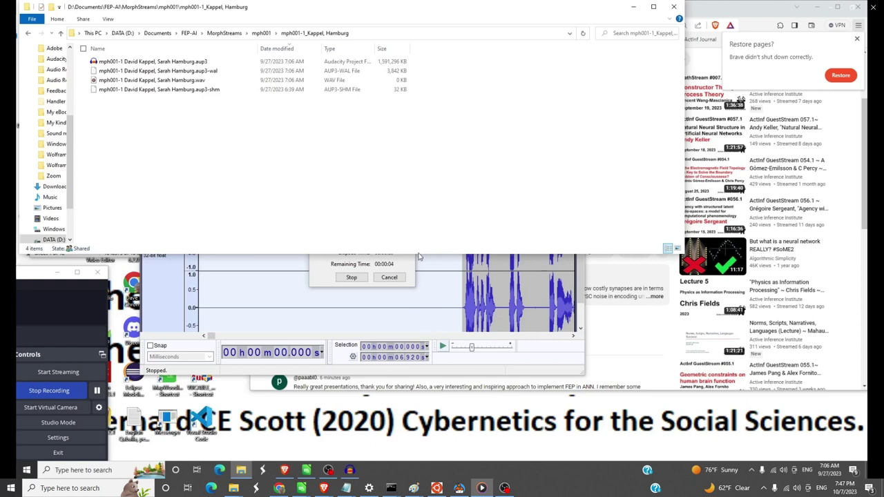
left_click_drag(420, 256, 412, 202)
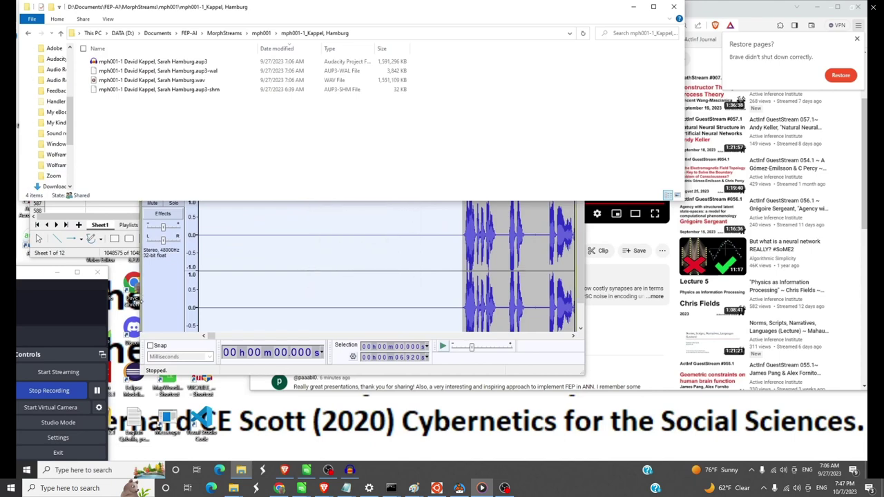
Export the whole track as forced-mono 45-85 kbps MP3 into mph001-1_Kappel, Hamburg
left_click(164, 297)
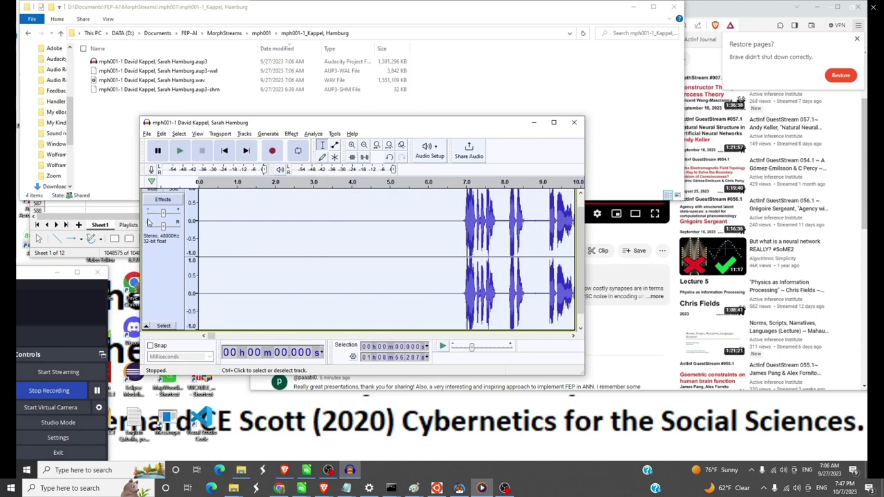
left_click(147, 134)
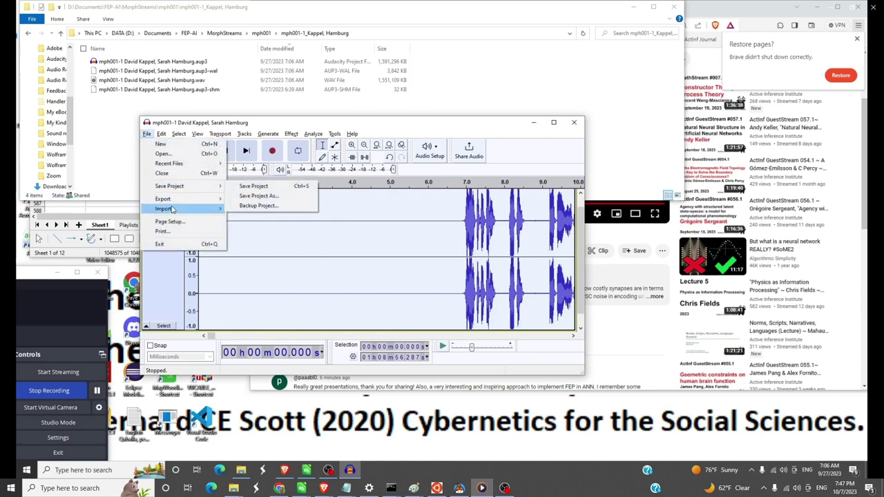
mouse_move(174, 203)
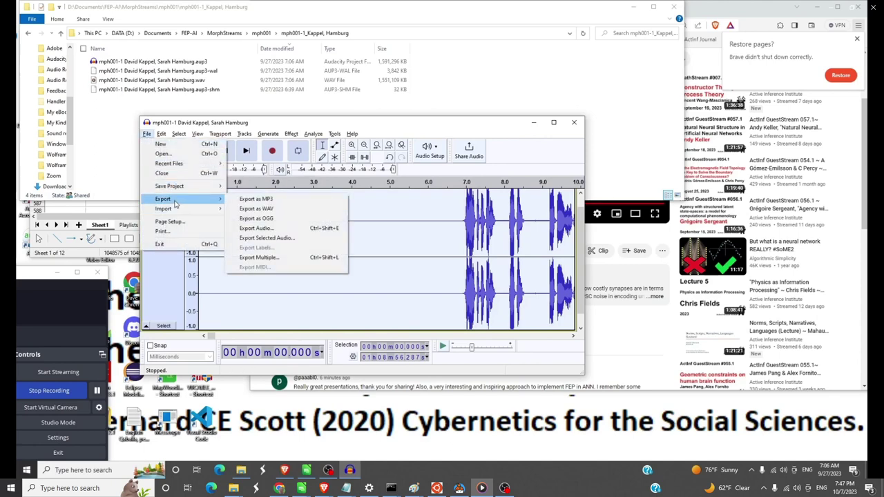
left_click(268, 200)
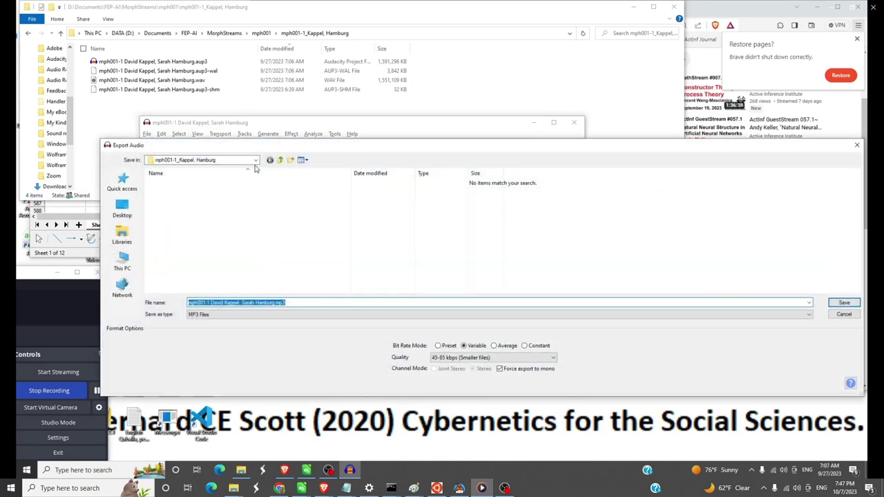
left_click(255, 160)
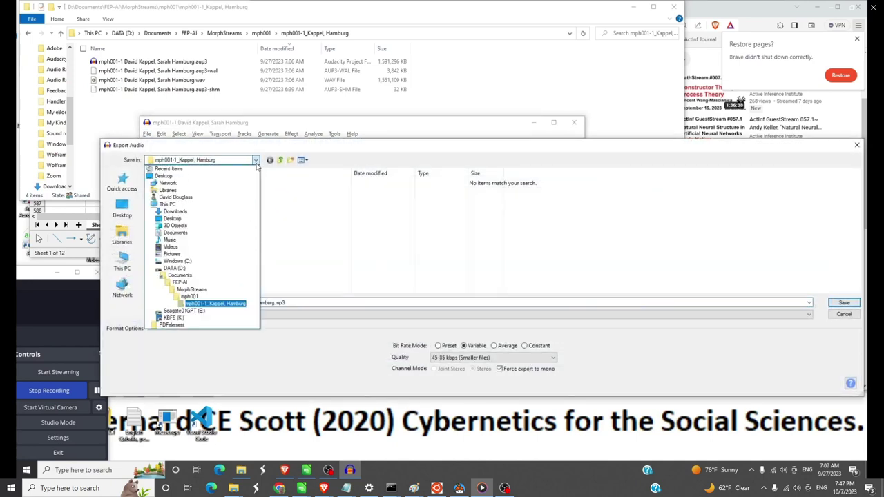
left_click(229, 305)
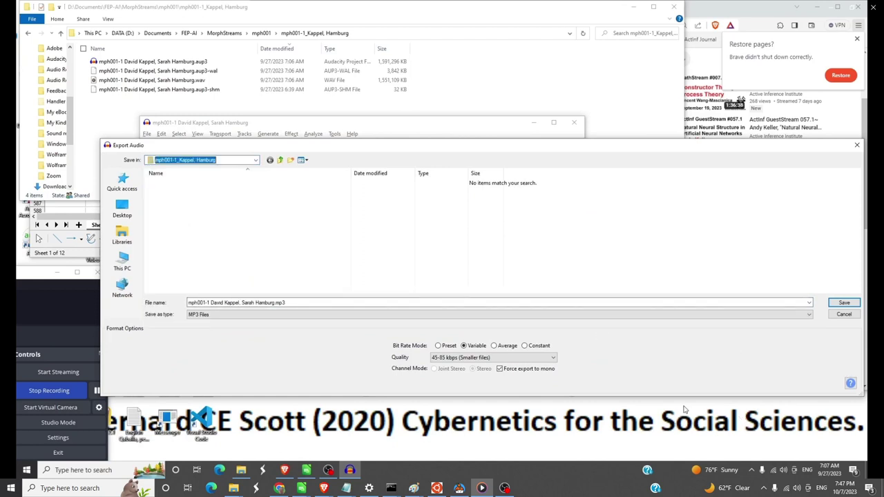
left_click(500, 369)
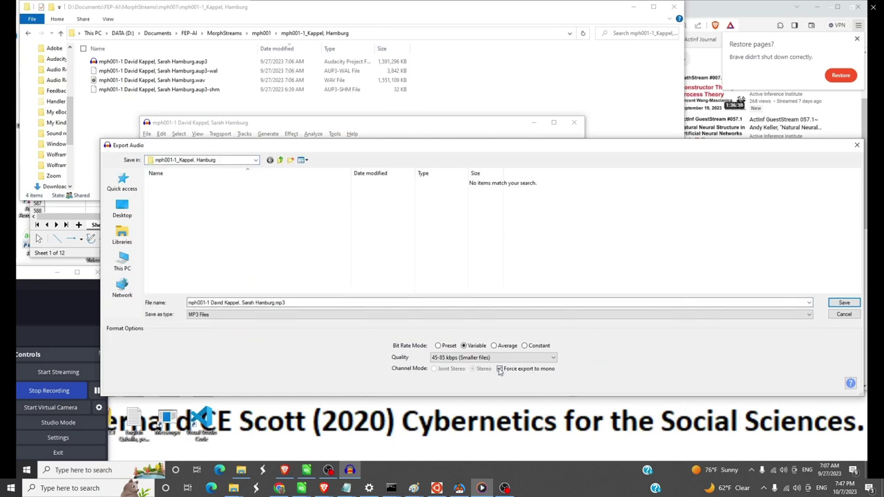
left_click(499, 369)
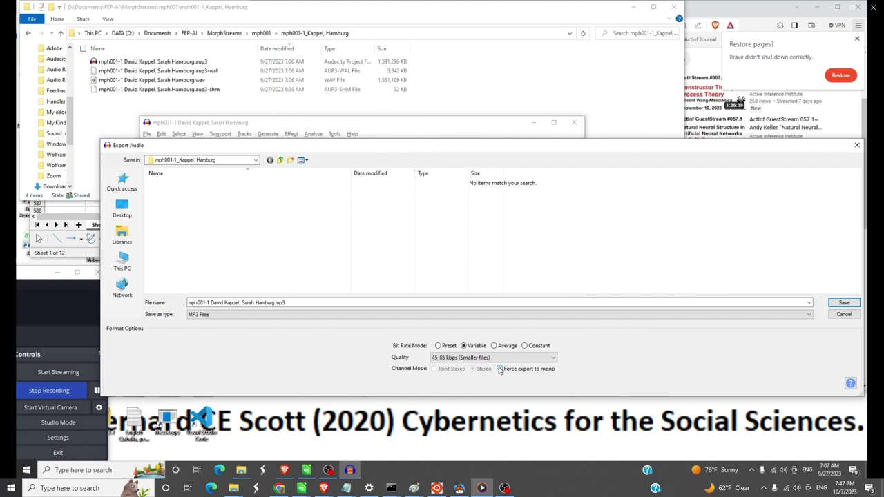
left_click(553, 359)
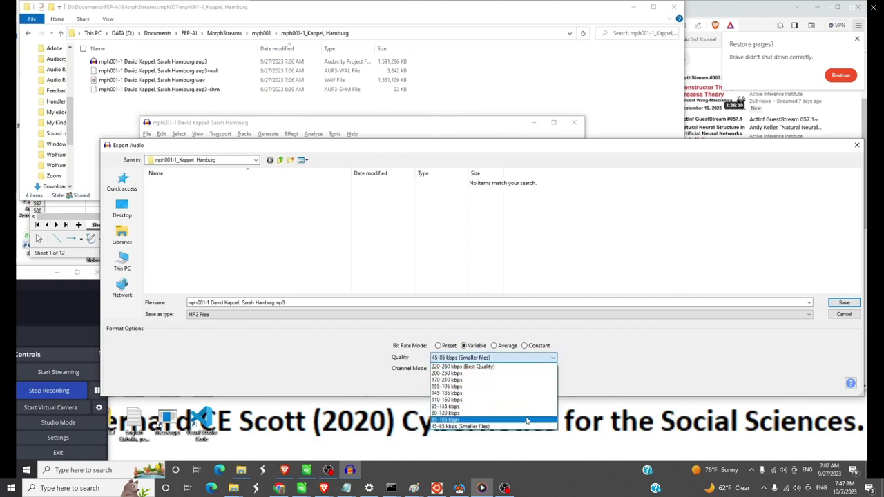
left_click(525, 427)
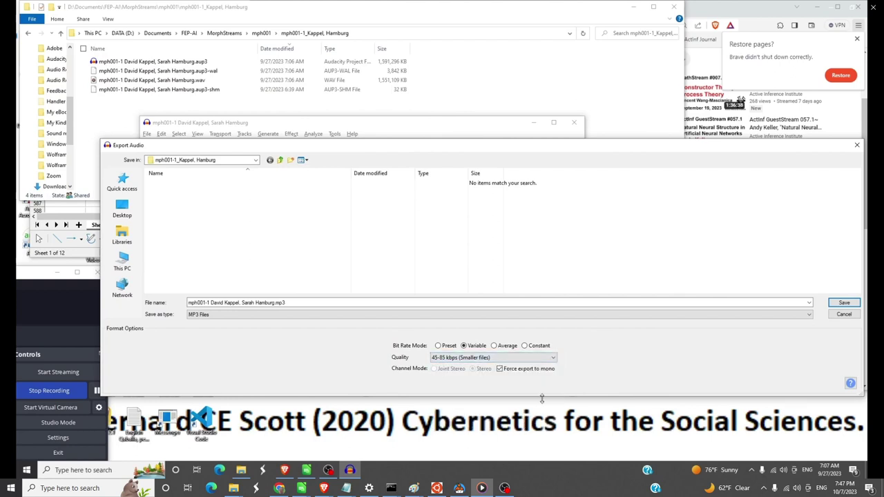
left_click(844, 305)
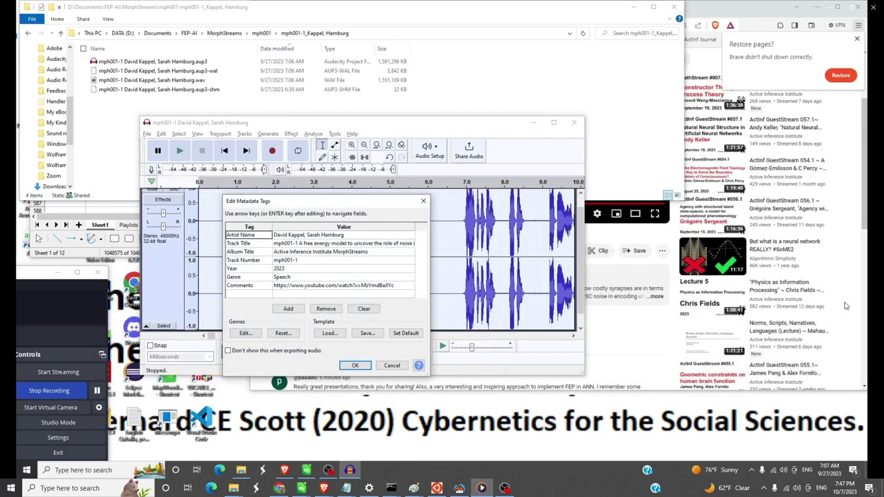
Accept the pre-filled metadata tags to write the MP3
left_click(353, 366)
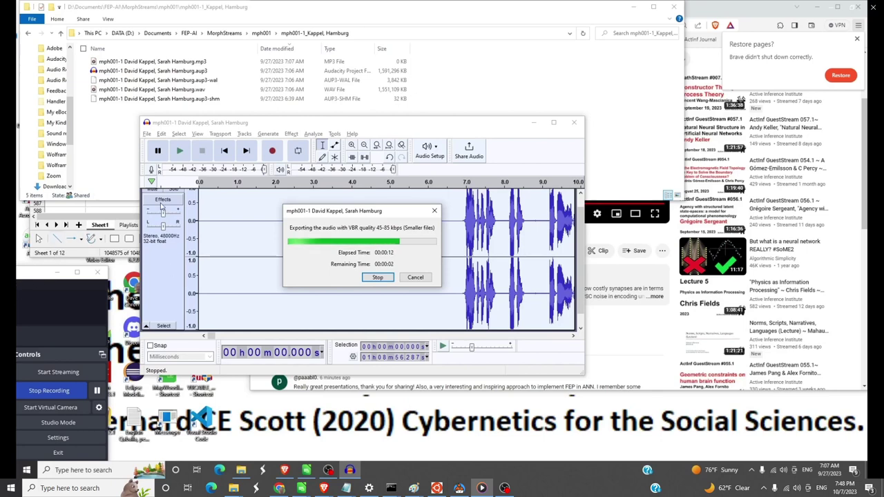
Save the Audacity project
left_click(147, 134)
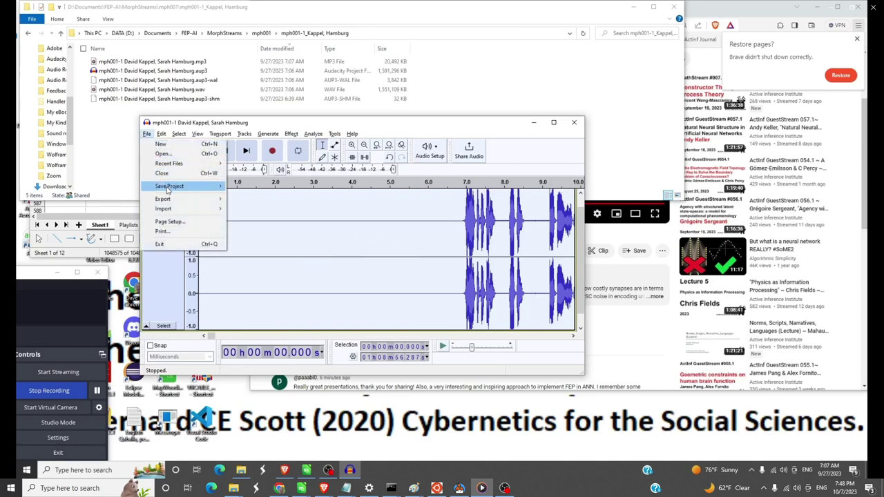
mouse_move(166, 190)
left_click(250, 186)
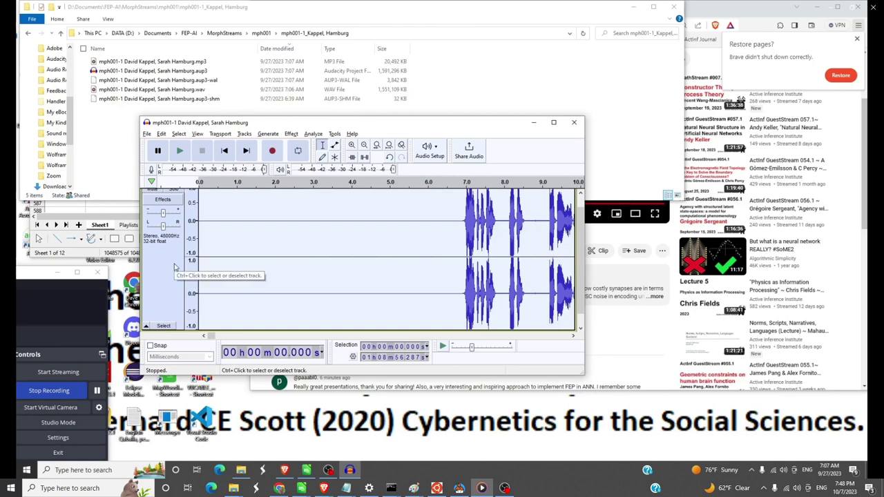
Refresh the folder listing in File Explorer and return to the Audacity project
left_click(583, 33)
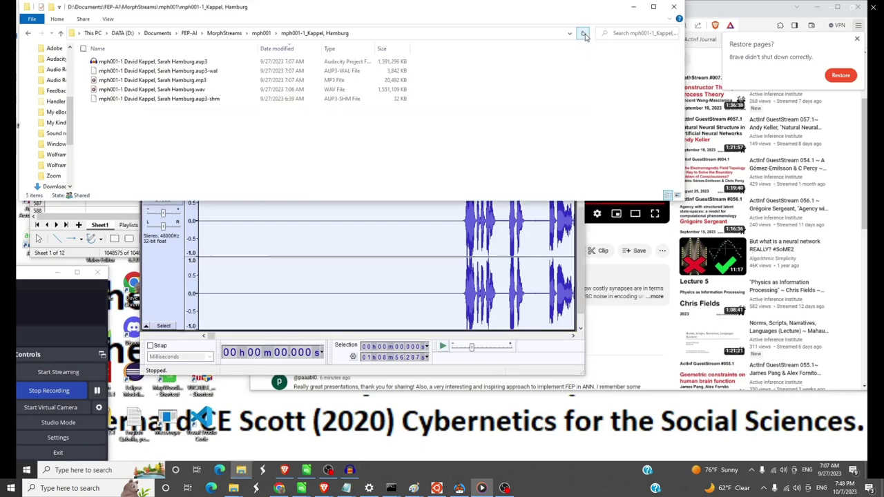
left_click(178, 280)
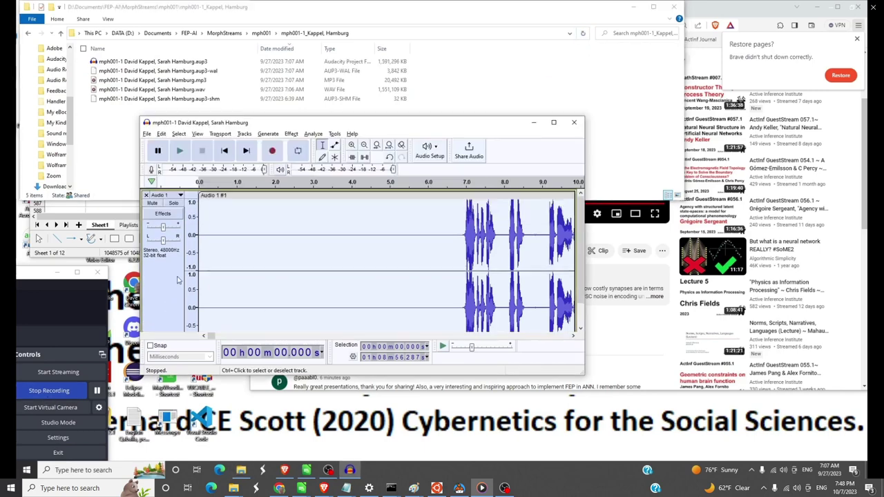
scroll(180, 257, "down", 1)
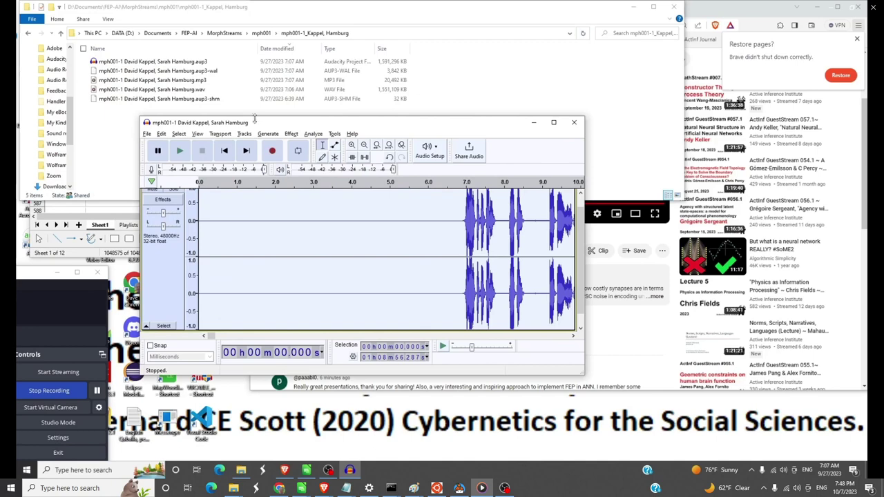
scroll(193, 256, "up", 1)
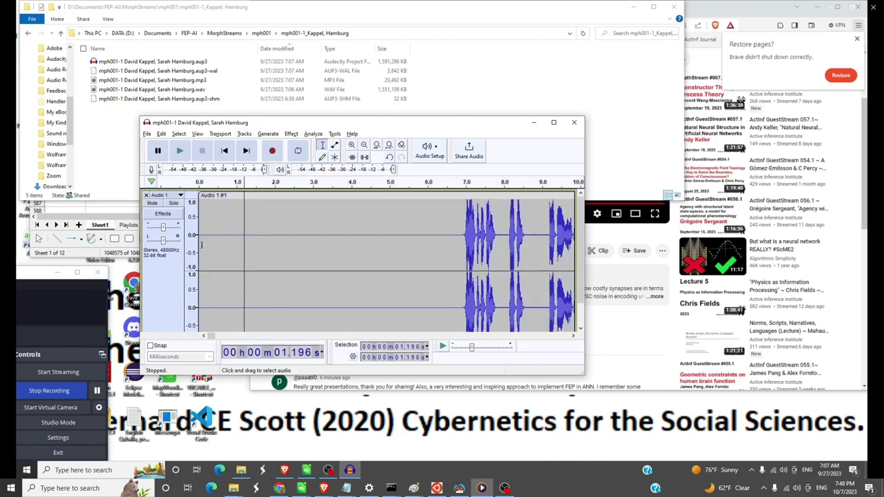
scroll(166, 277, "down", 1)
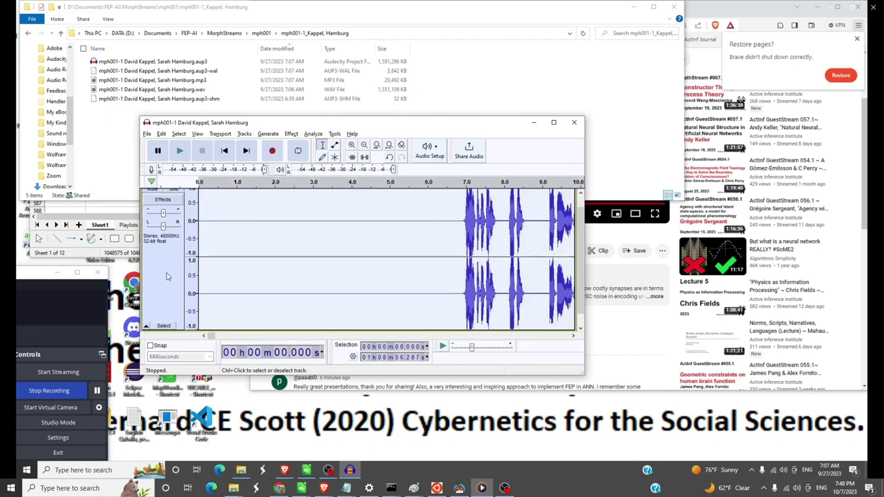
Mix the stereo track down to mono
left_click(245, 134)
mouse_move(267, 160)
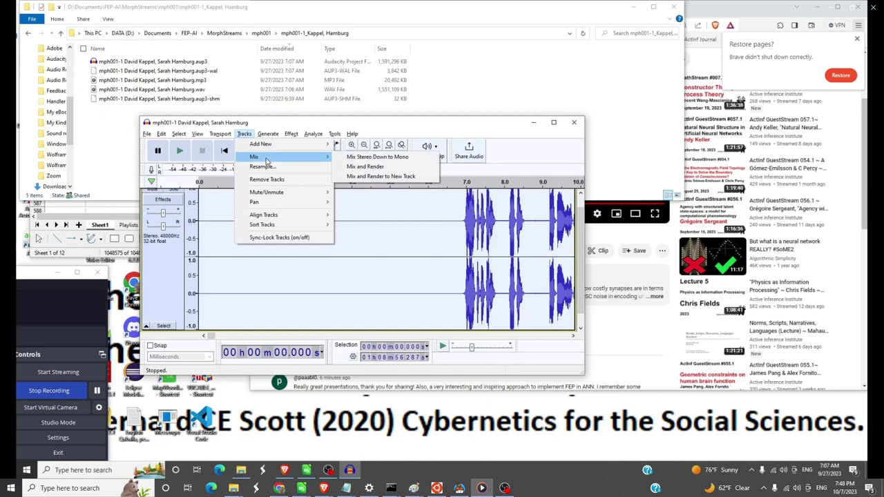
left_click(353, 158)
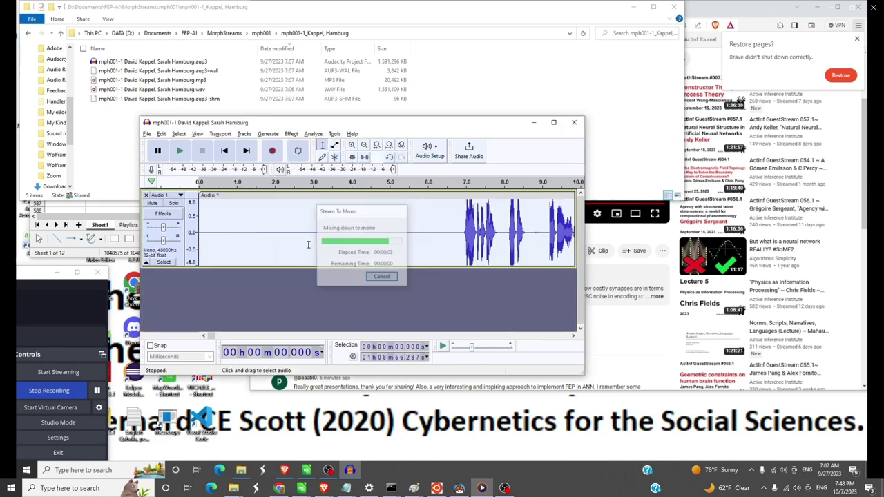
Export the mono mix as WAV under the existing file name, replacing the old WAV
left_click(147, 134)
mouse_move(173, 201)
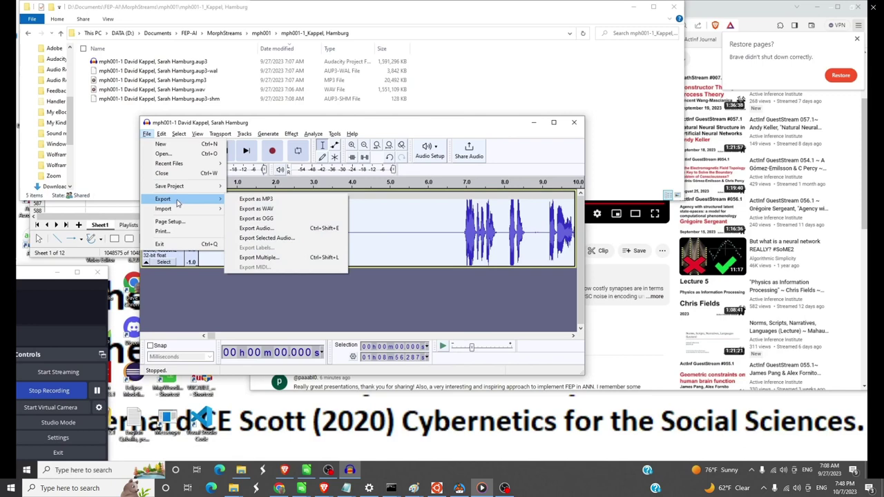
left_click(251, 209)
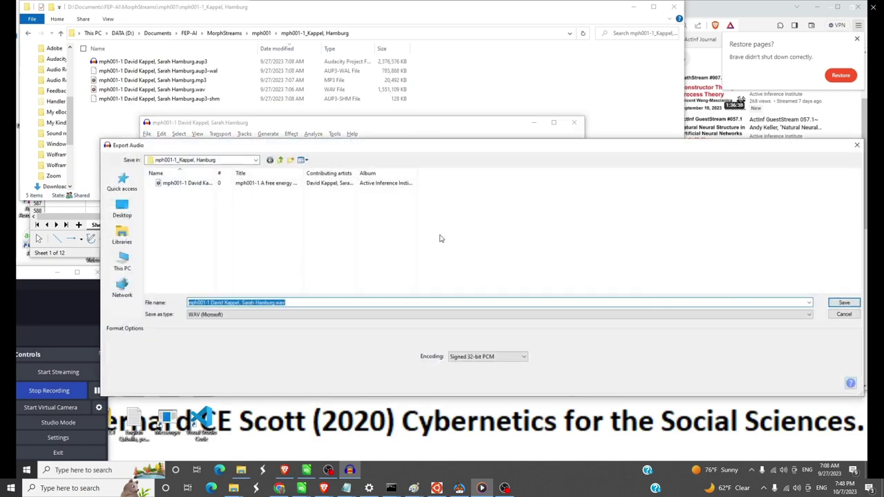
left_click_drag(215, 173, 386, 173)
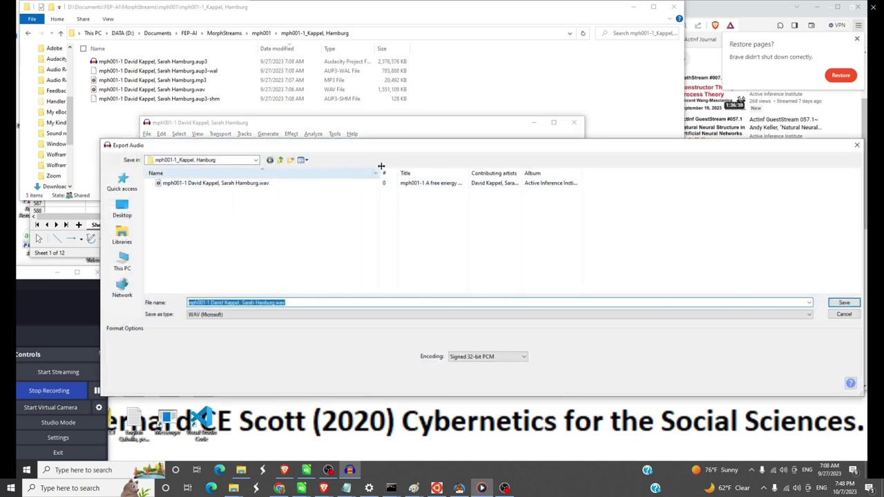
left_click(243, 183)
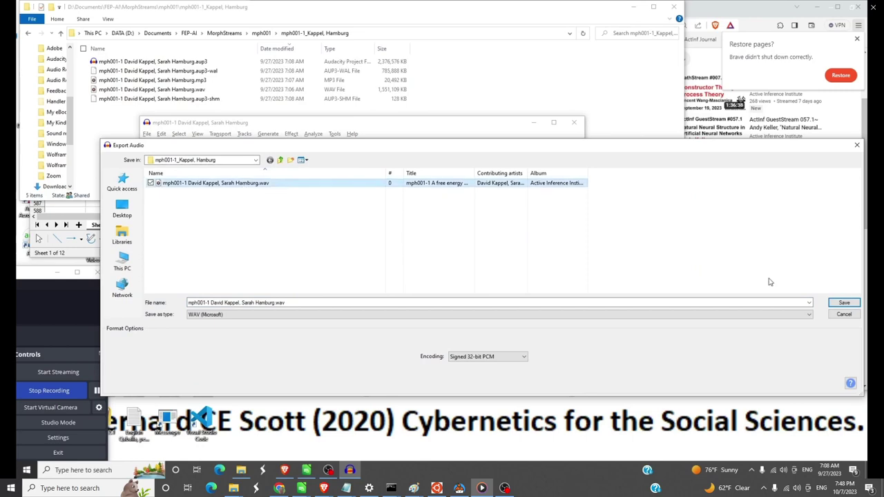
left_click(844, 304)
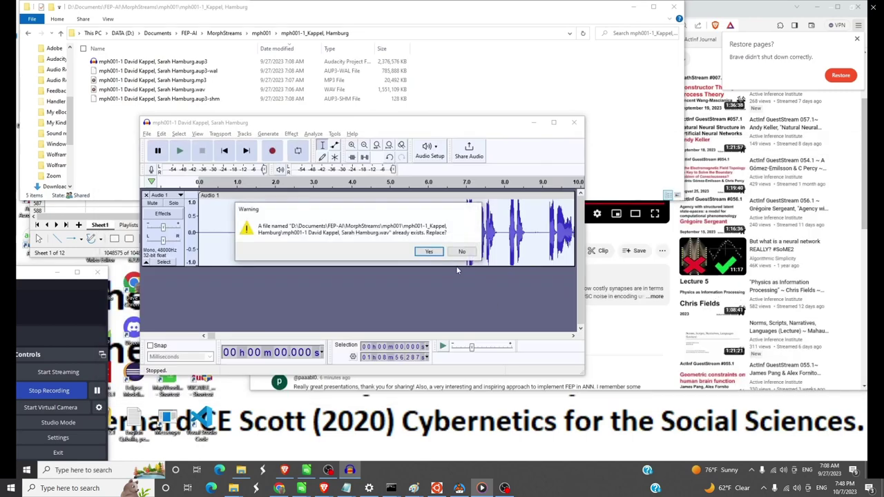
left_click(429, 251)
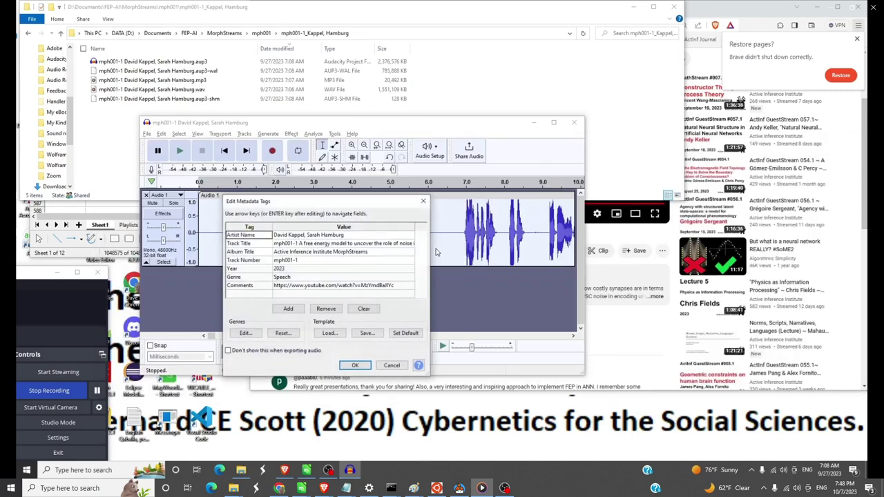
left_click(354, 365)
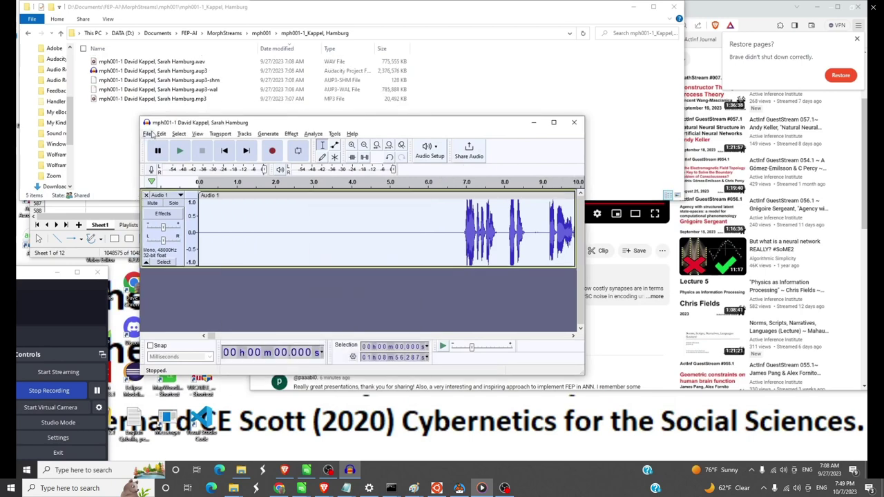
Re-export the mono mix as MP3, replacing the old MP3 and keeping its tags
left_click(149, 134)
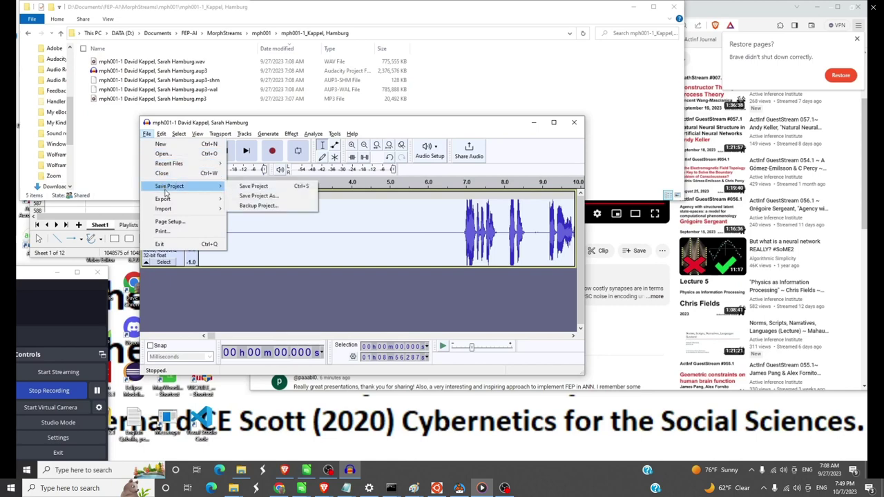
mouse_move(169, 202)
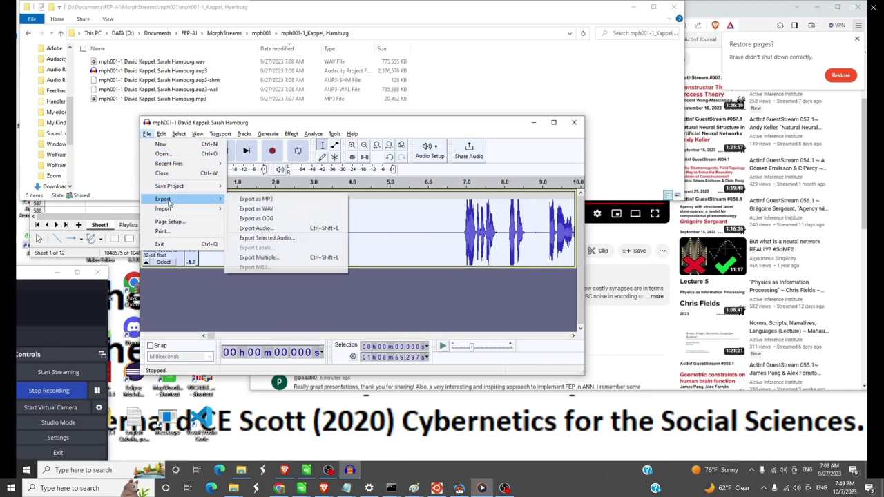
left_click(258, 199)
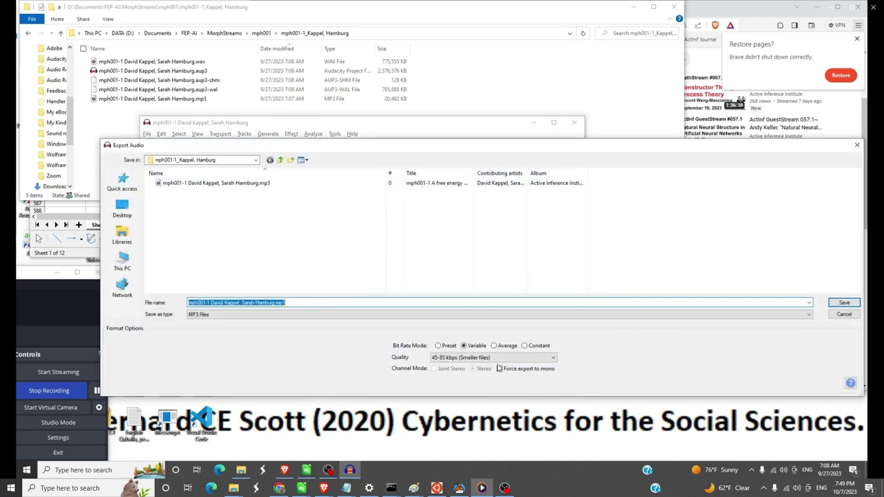
left_click(842, 304)
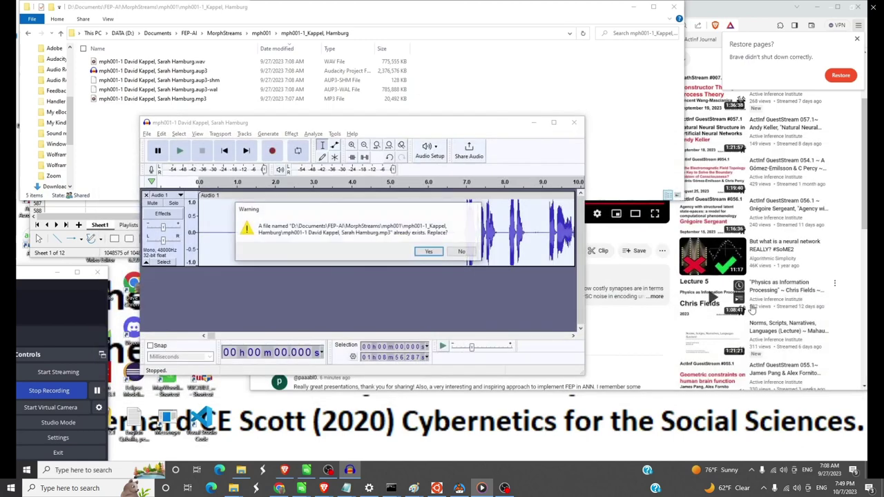
left_click(430, 254)
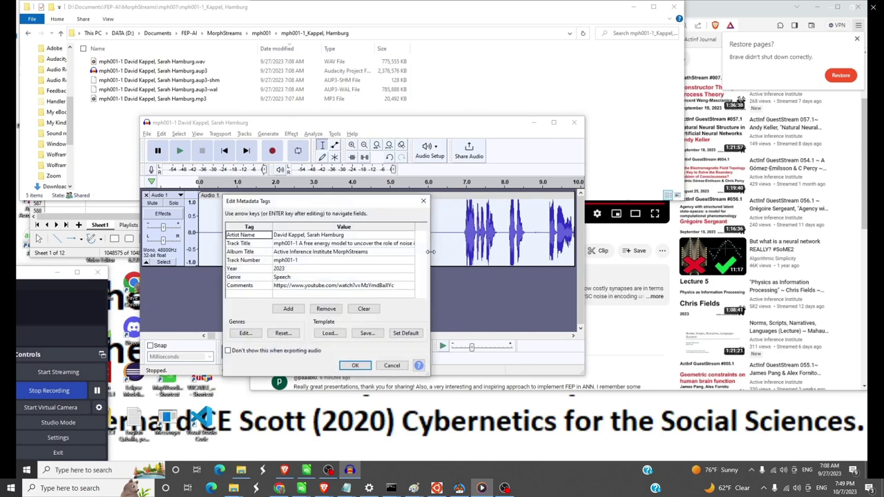
left_click(354, 366)
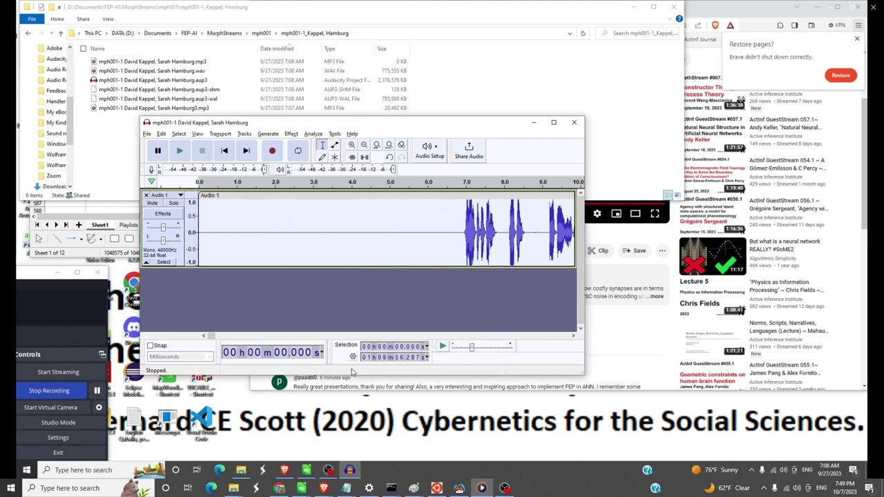
Exit Audacity, declining to save changes to the project
left_click(147, 134)
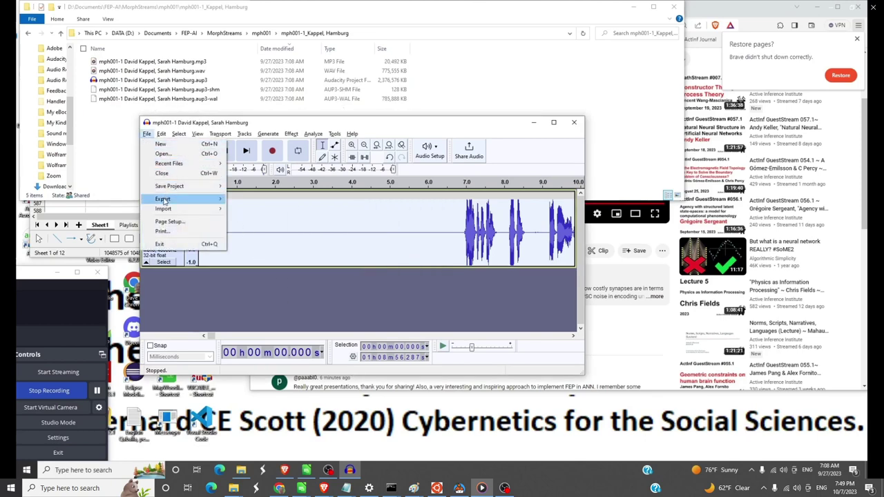
left_click(159, 246)
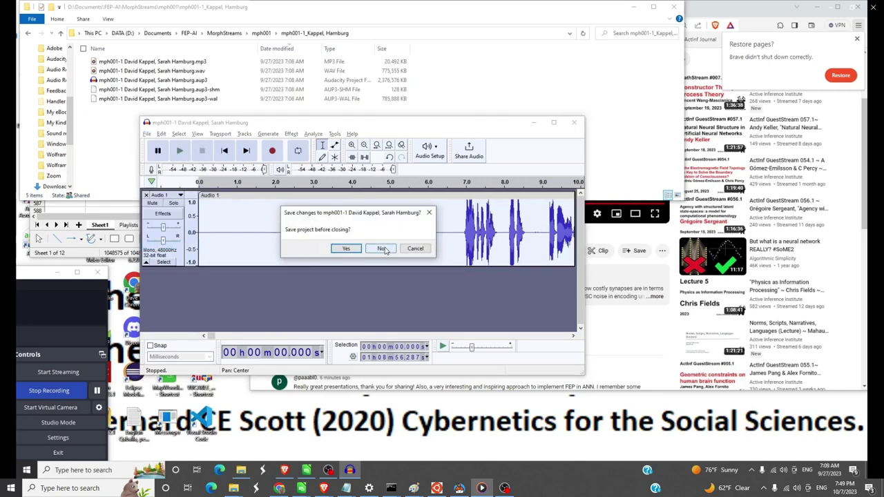
left_click(382, 248)
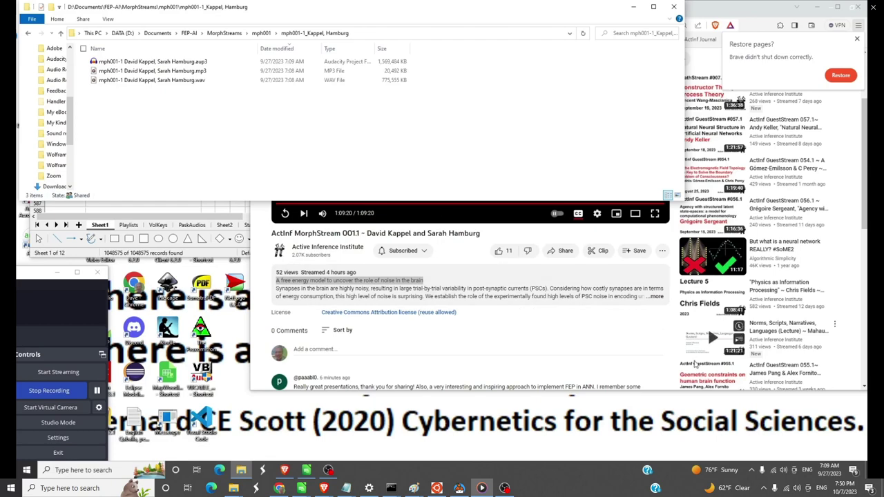
Switch Wi-Fi off from the system tray network panel
left_click(774, 471)
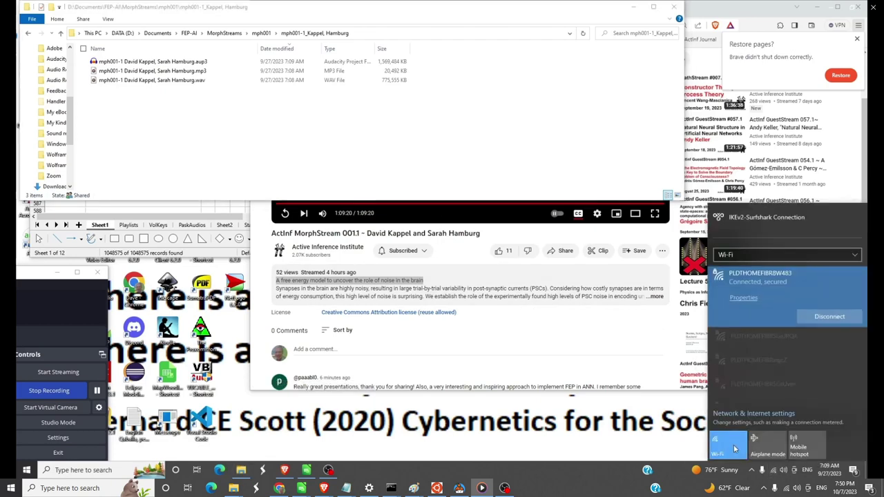
left_click(734, 448)
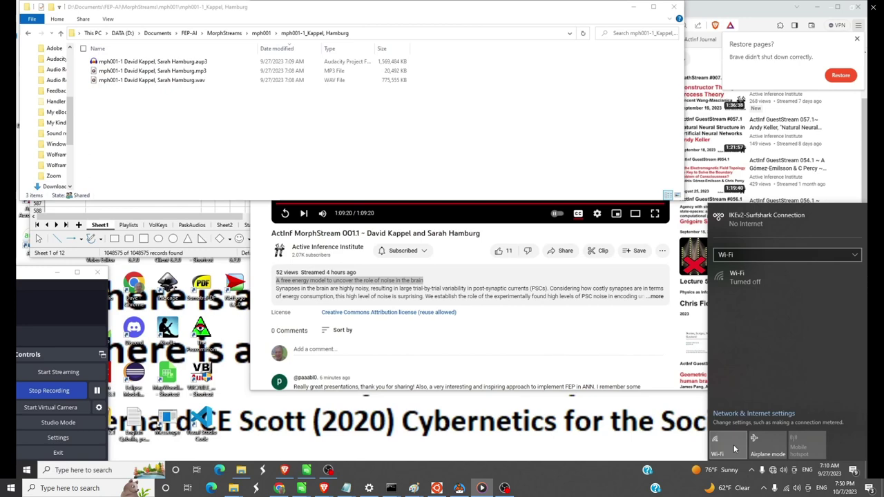
mouse_move(367, 283)
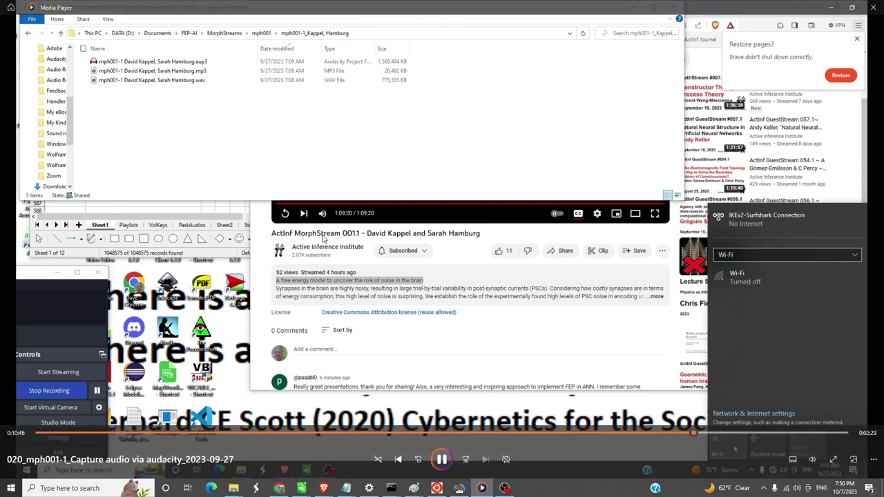